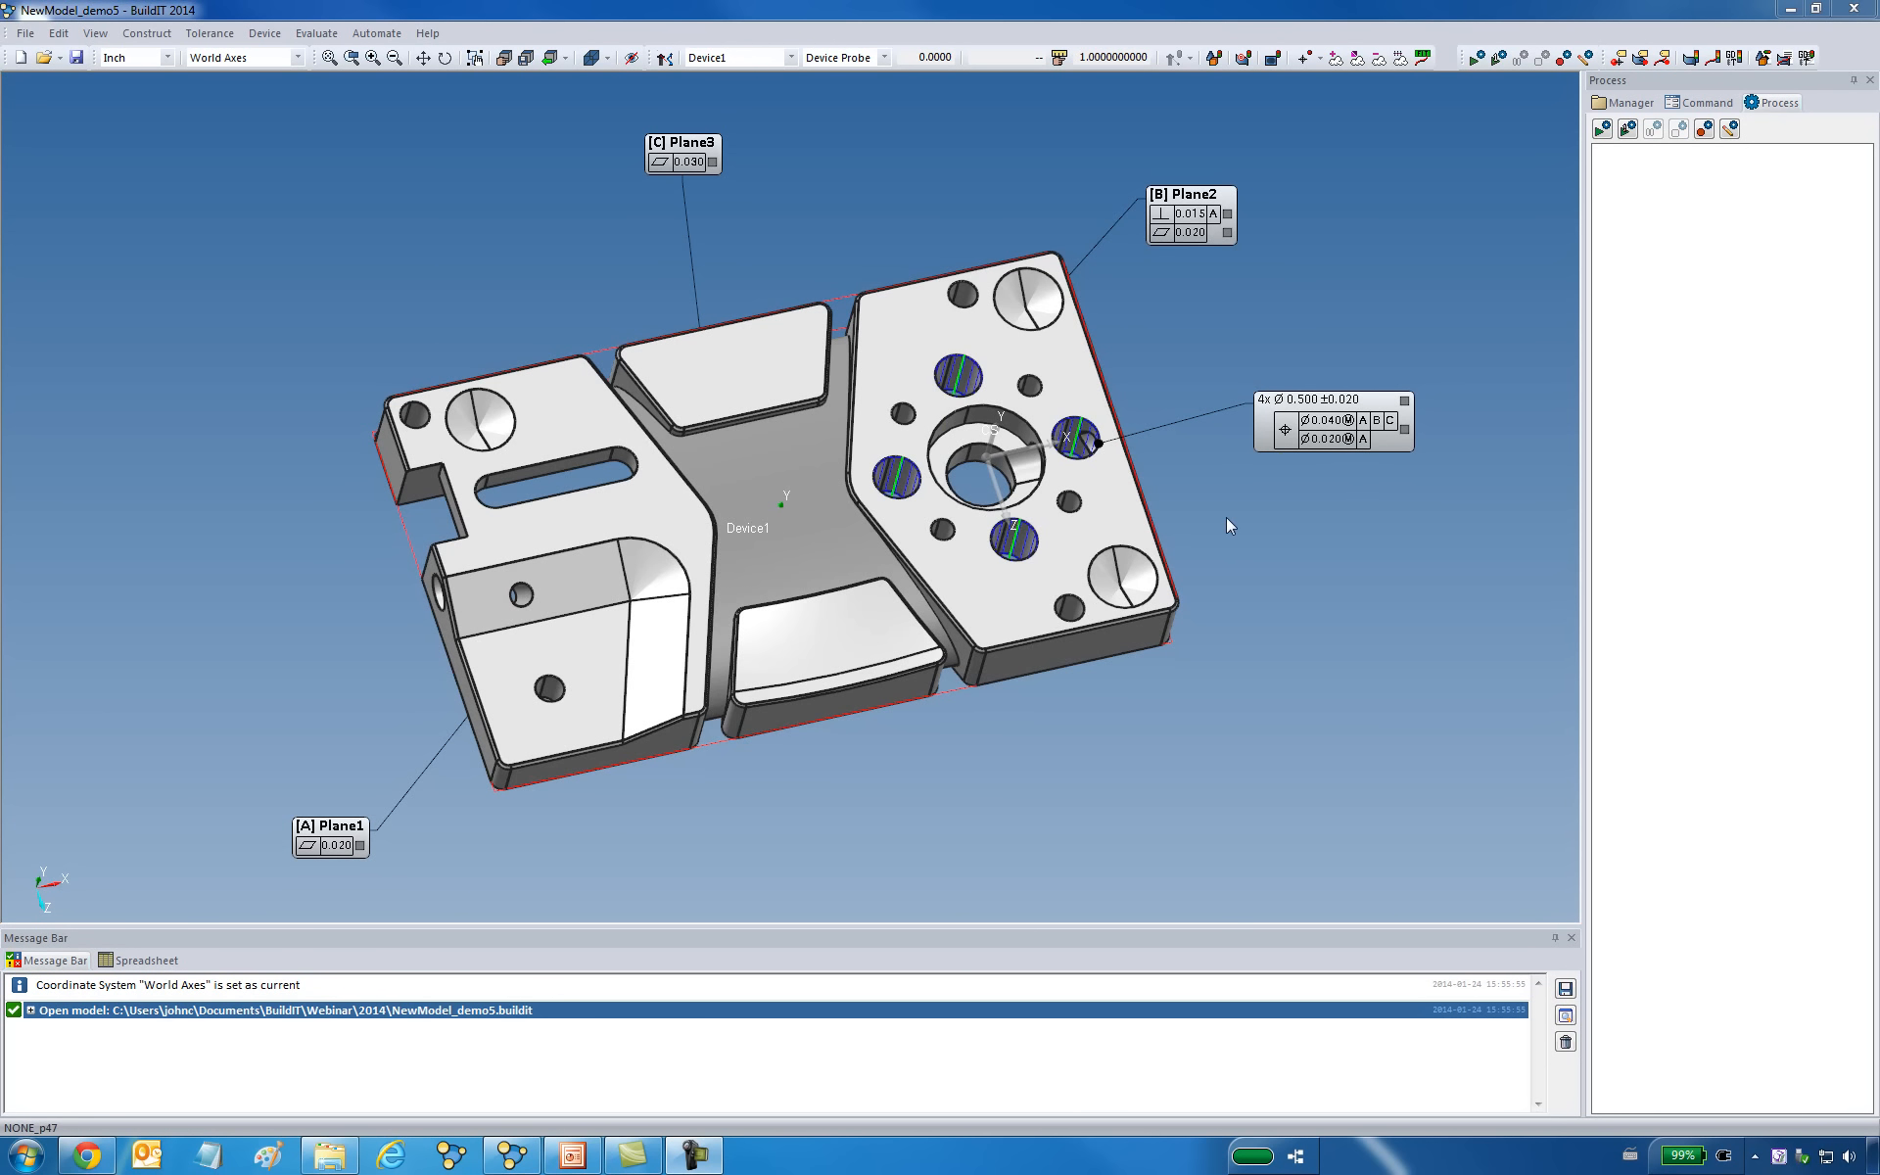
{"action": "scroll", "coordinate": [1226, 517], "scroll_direction": "down", "scroll_amount": 10}
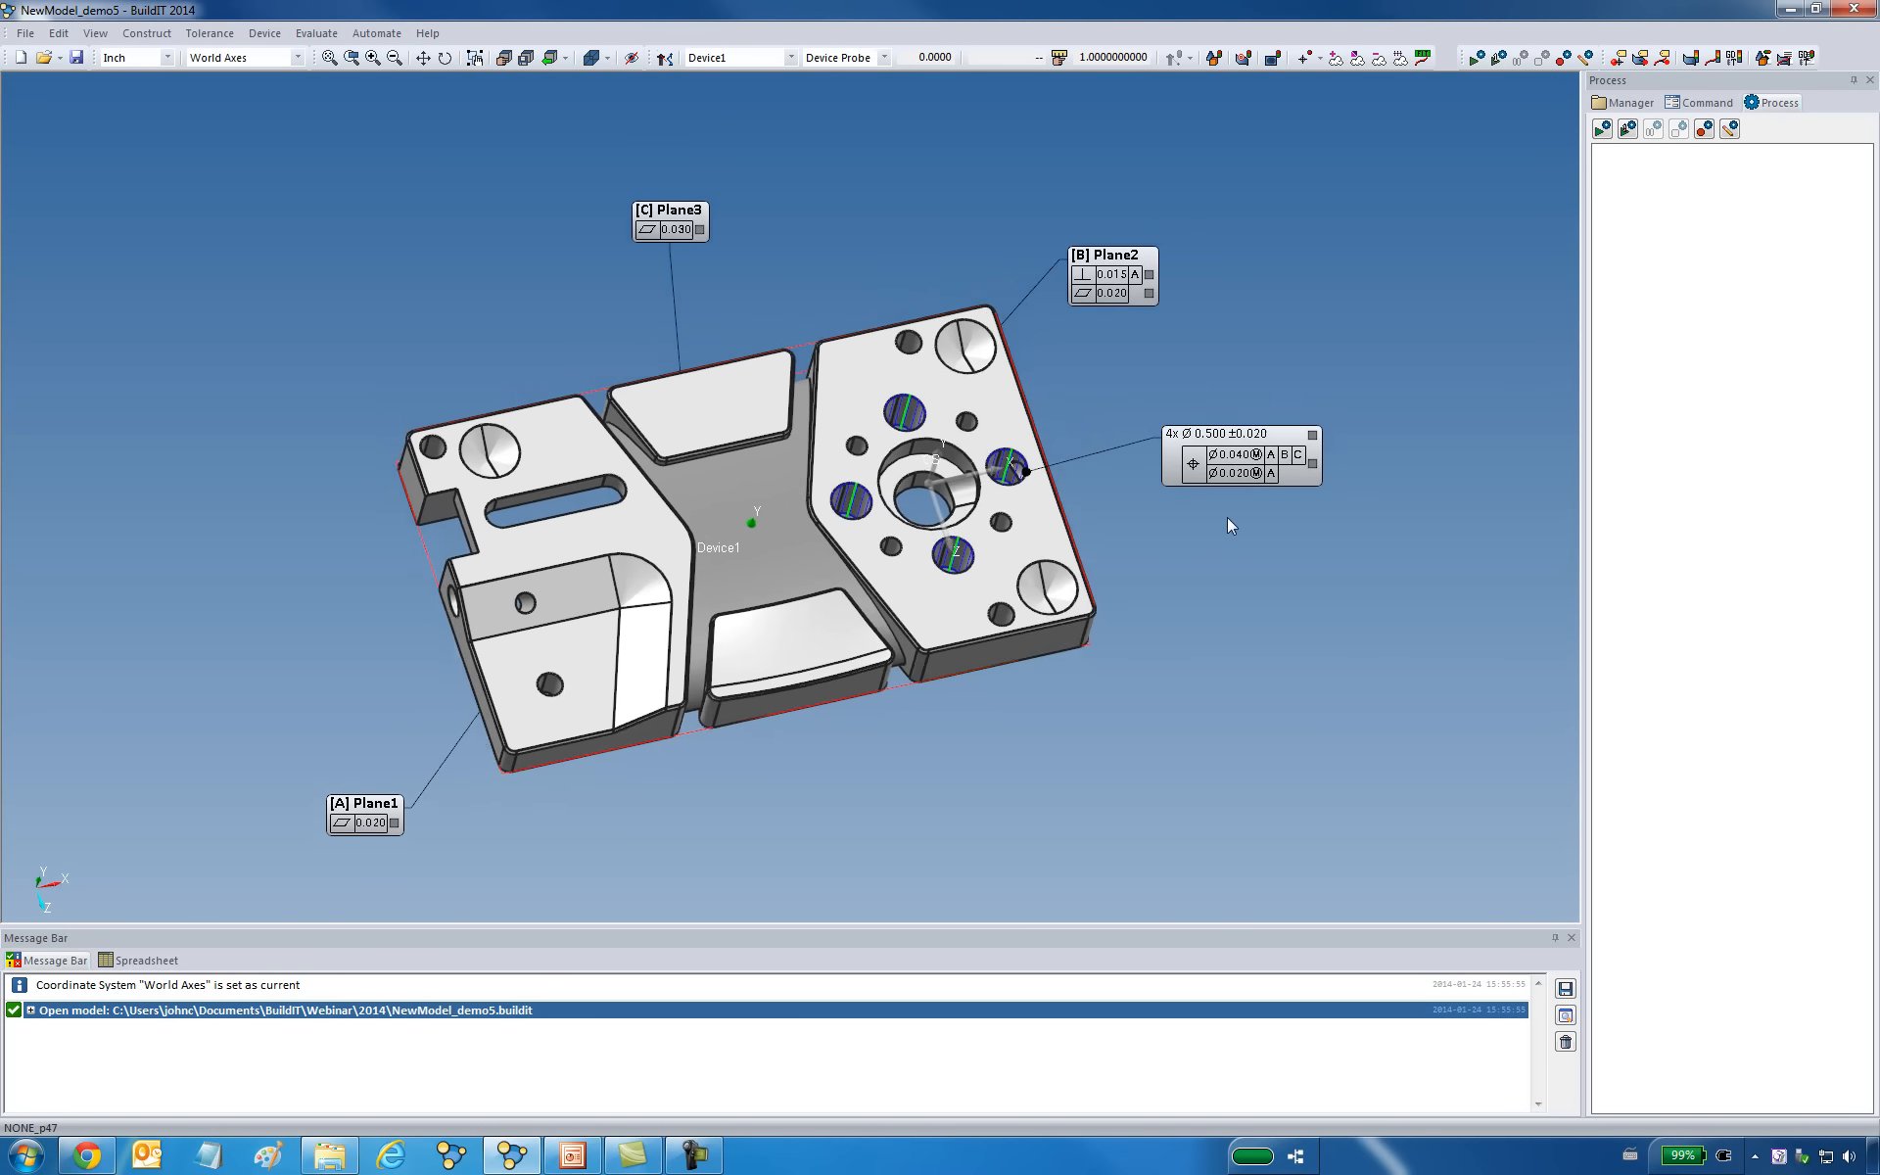
{"action": "scroll", "coordinate": [1226, 517], "scroll_direction": "down", "scroll_amount": 3}
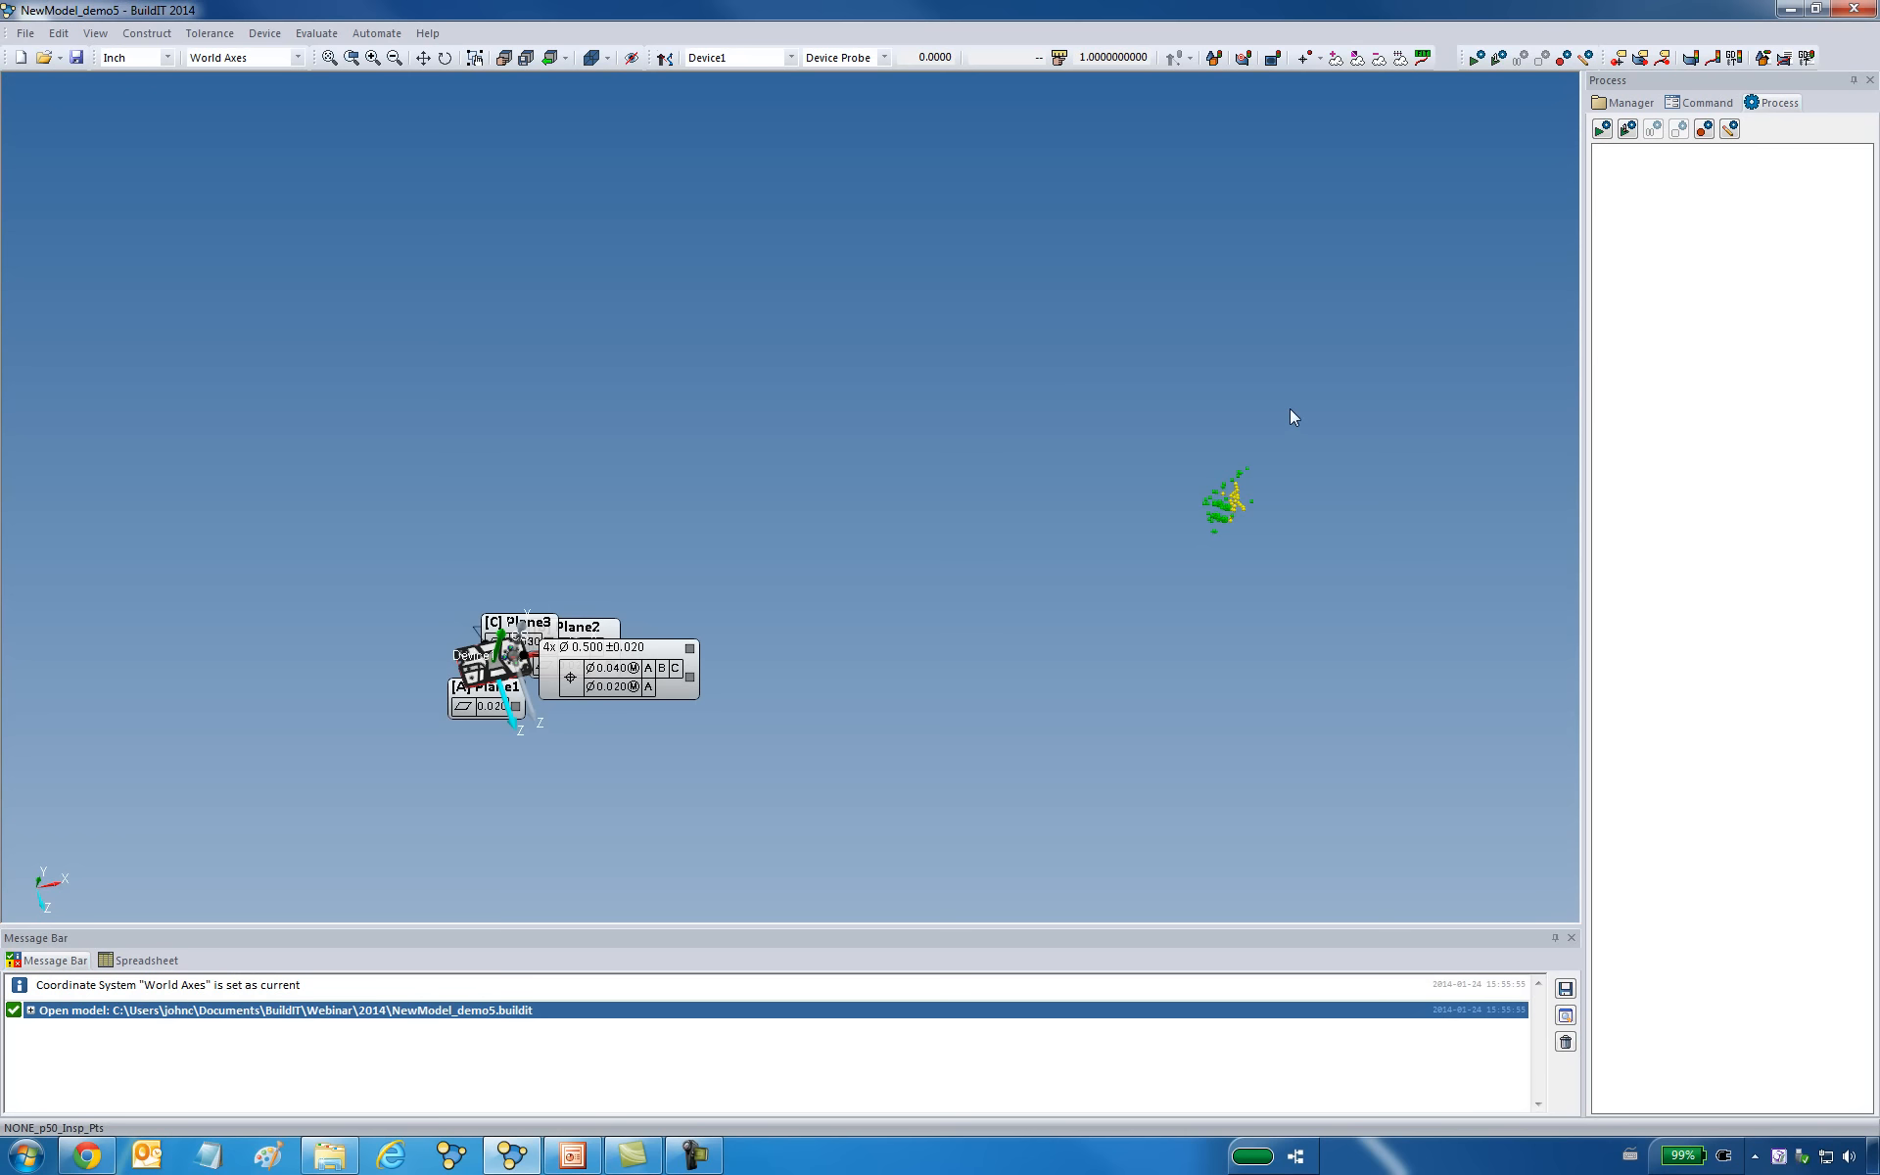
{"action": "scroll", "coordinate": [891, 480], "scroll_direction": "up", "scroll_amount": 5}
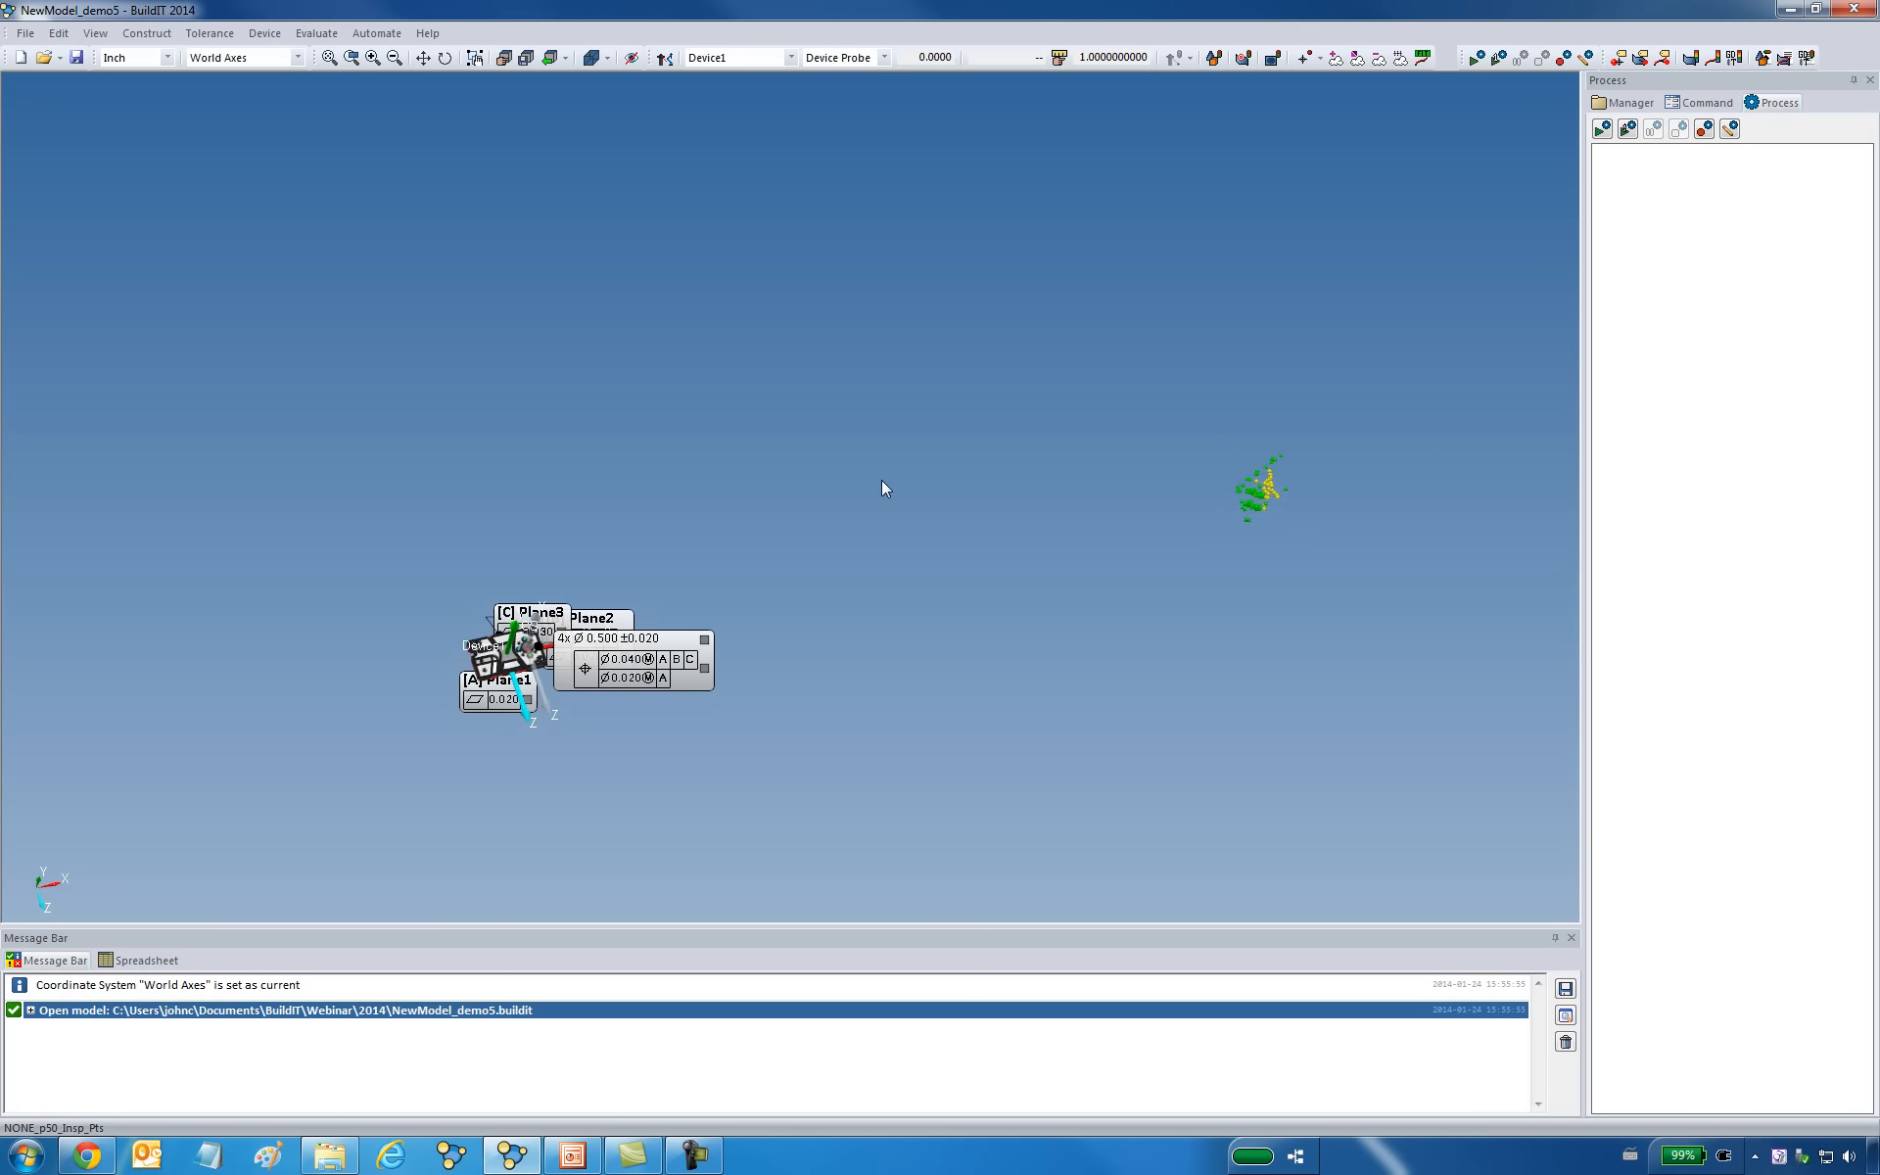
{"action": "scroll", "coordinate": [773, 541], "scroll_direction": "up", "scroll_amount": 7}
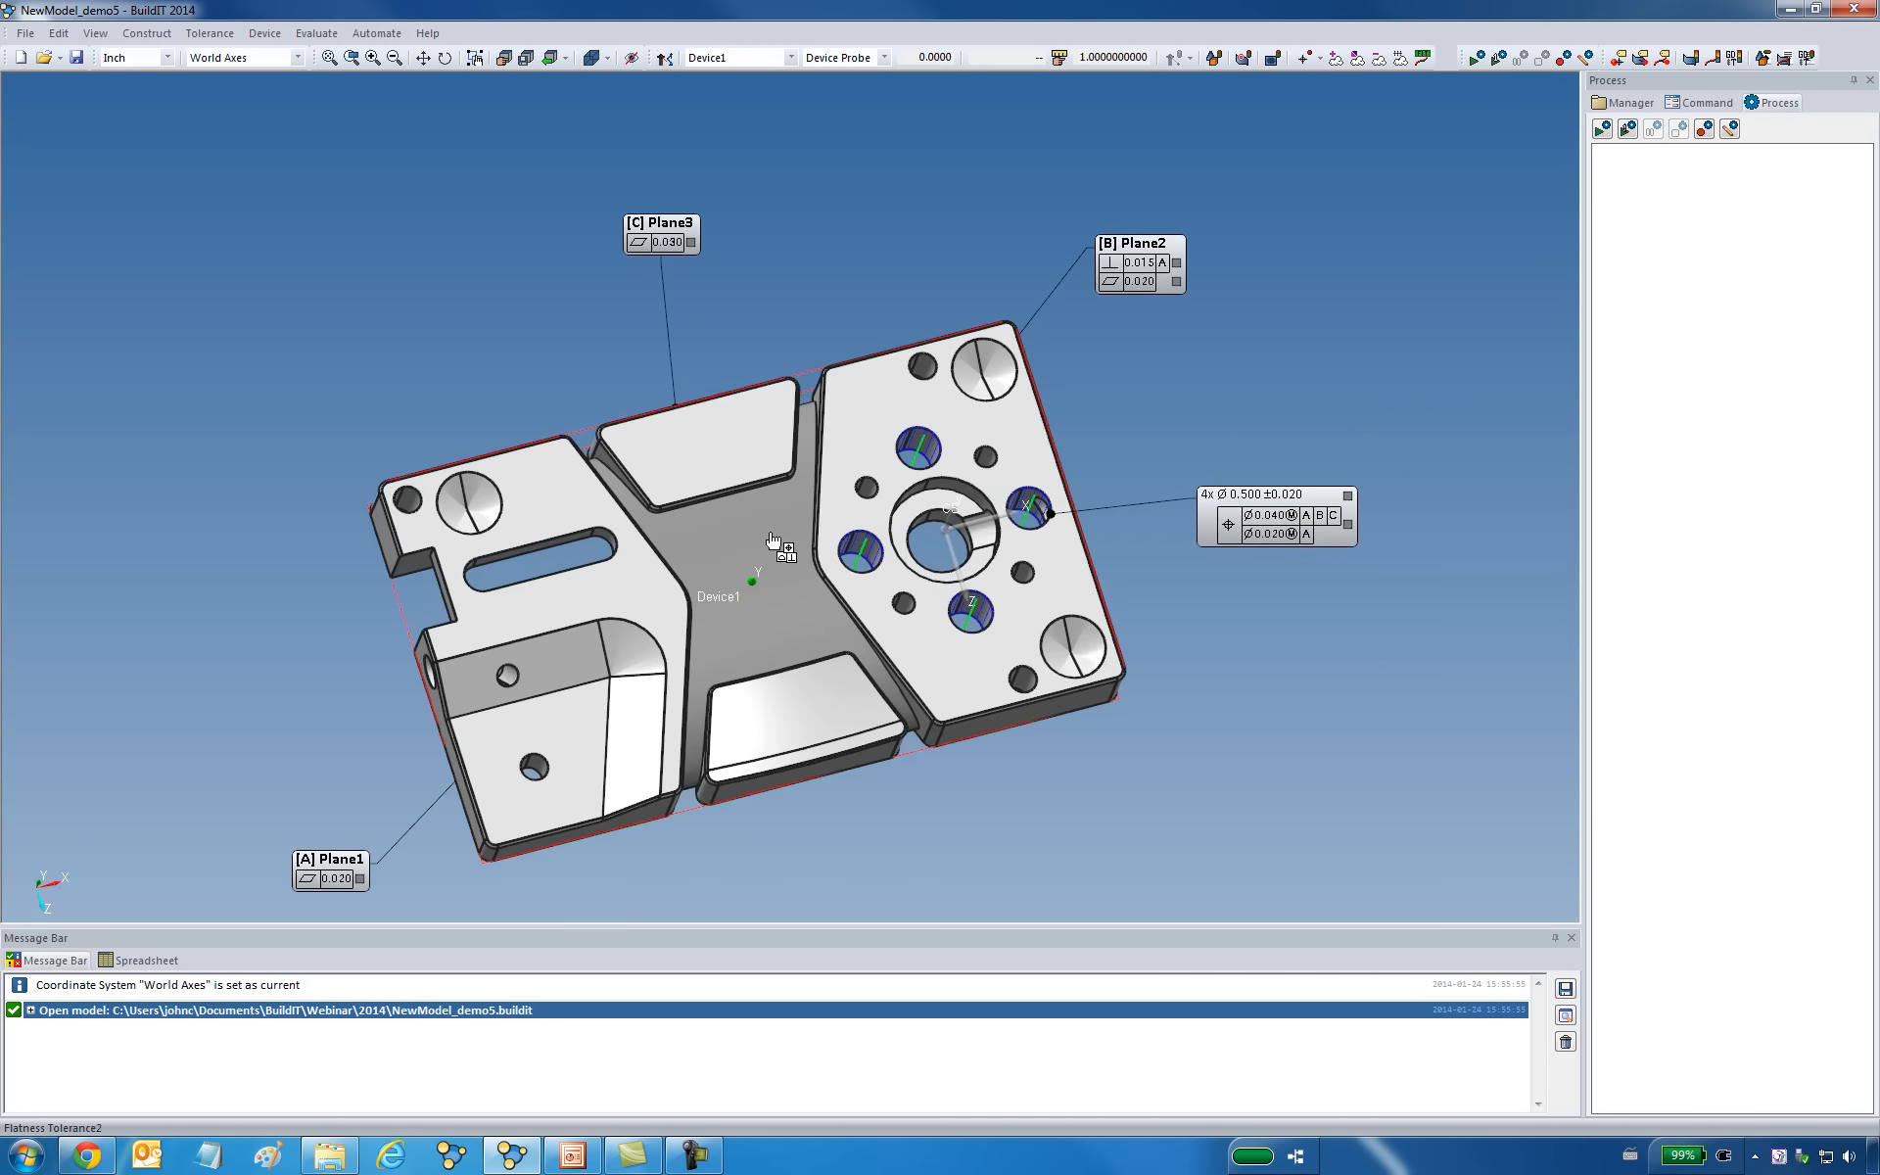
Start a datum-based device alignment and pick the part's large bottom face, Surface_Plane1 (datum A), as the primary object.
{"action": "left_click", "coordinate": [266, 35]}
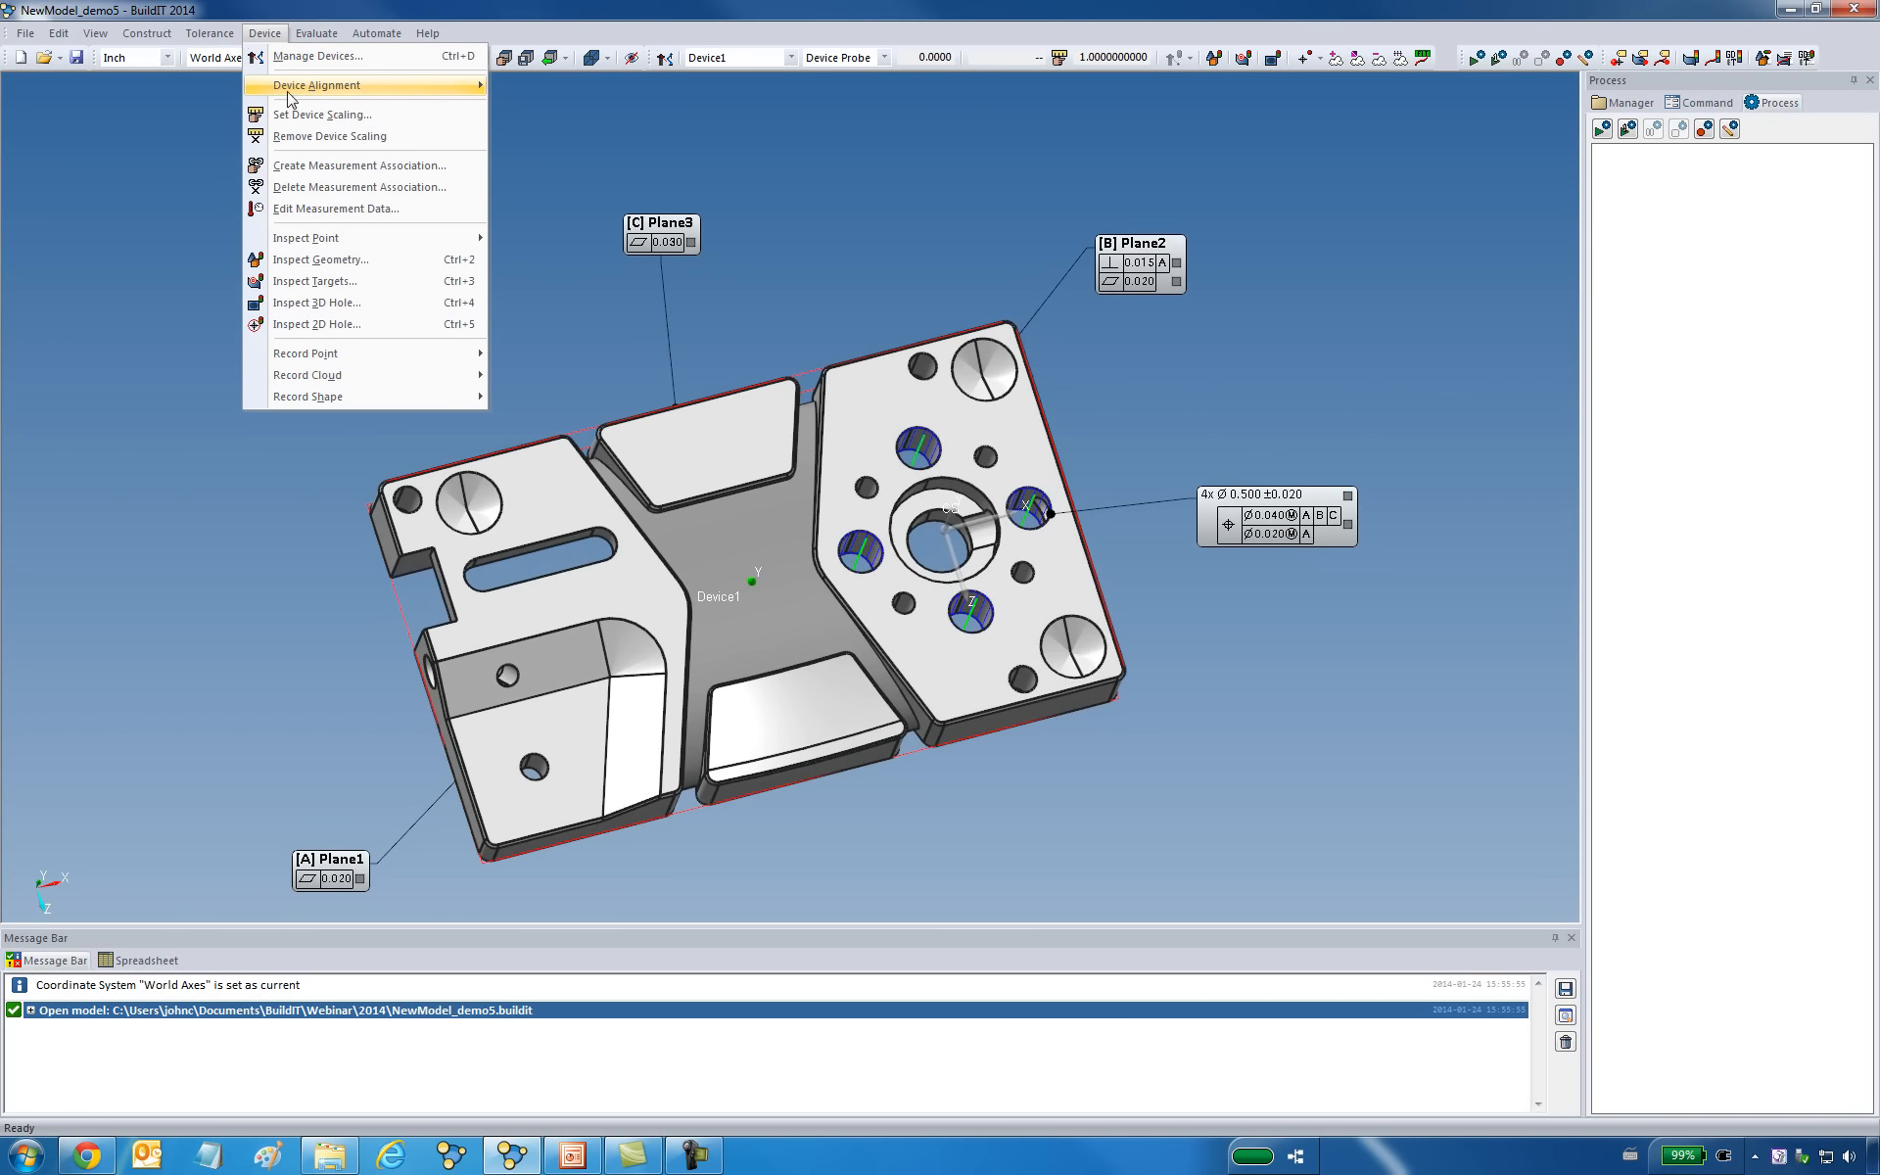
{"action": "mouse_move", "coordinate": [392, 85]}
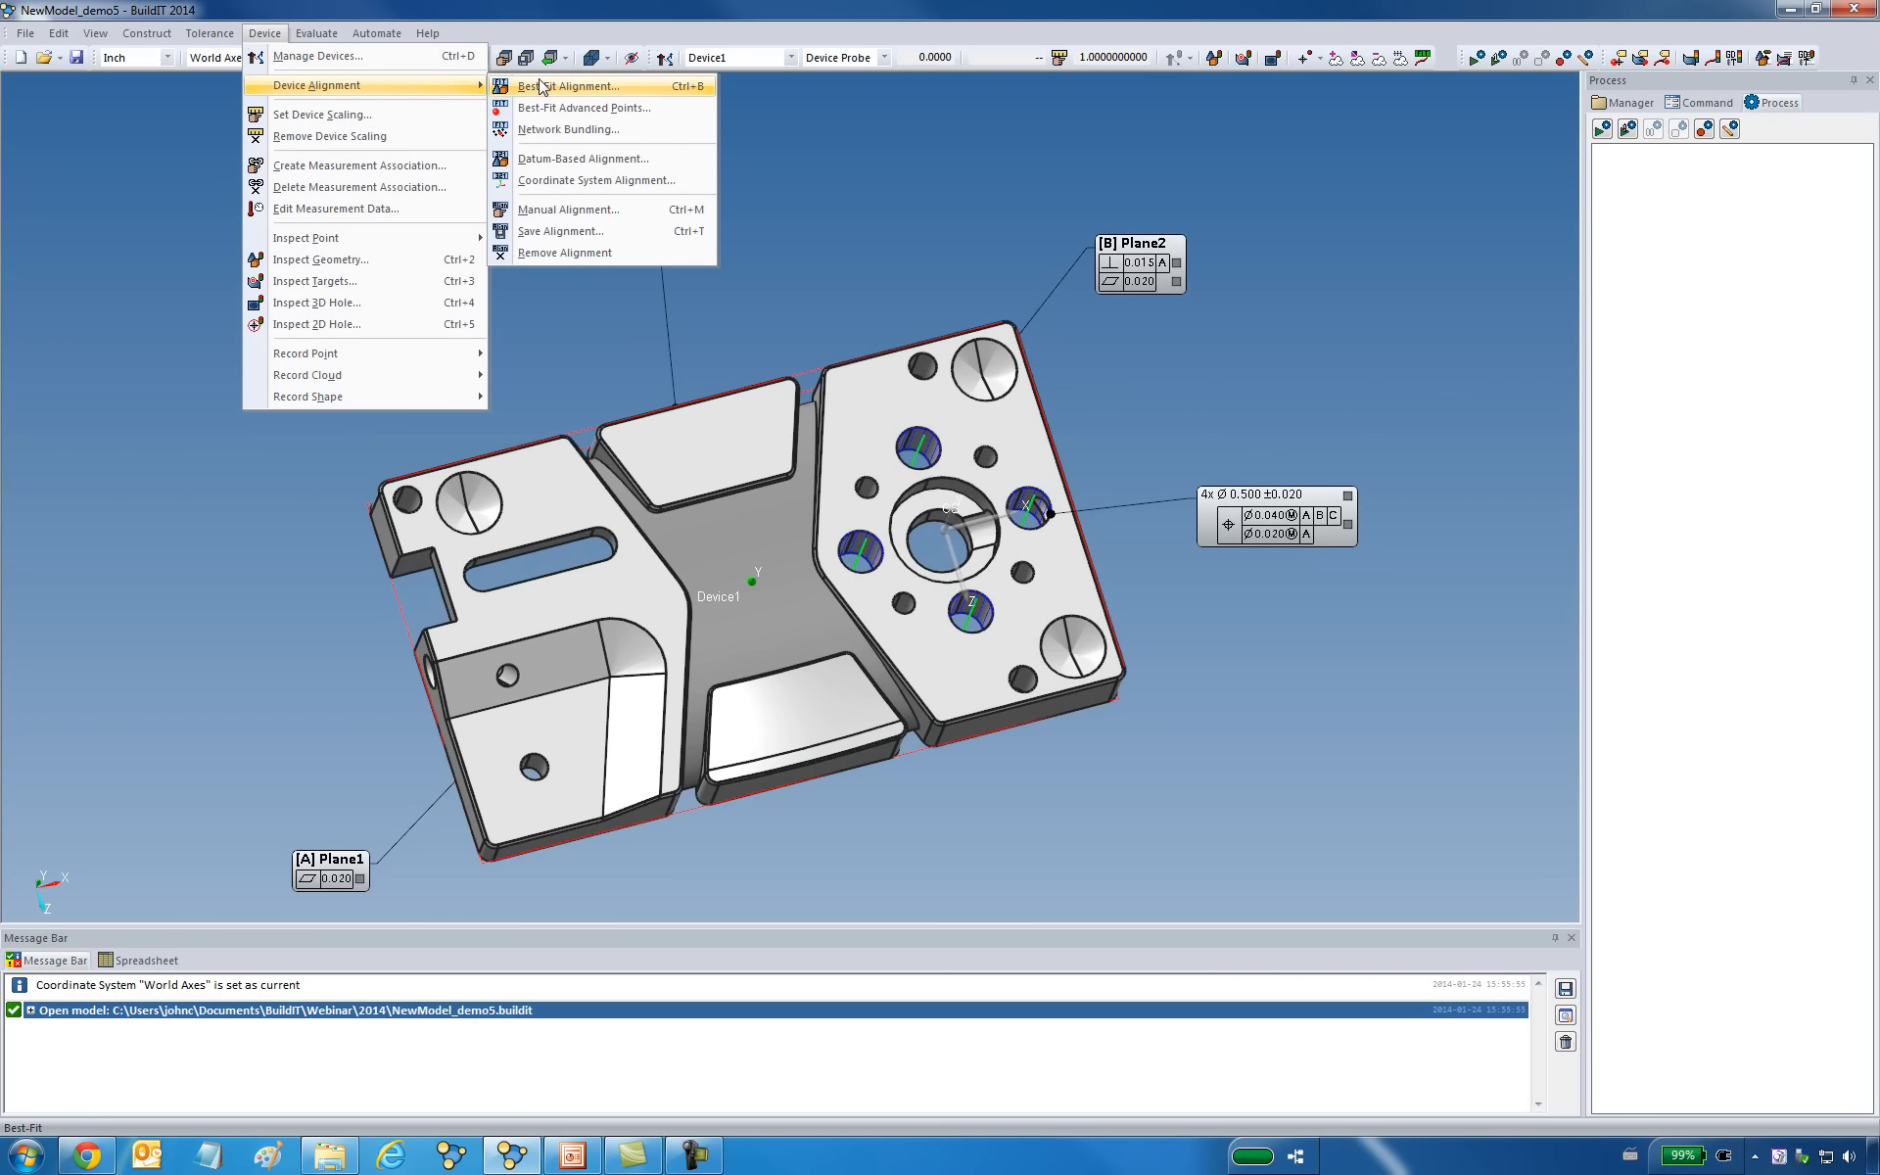
{"action": "left_click", "coordinate": [566, 159]}
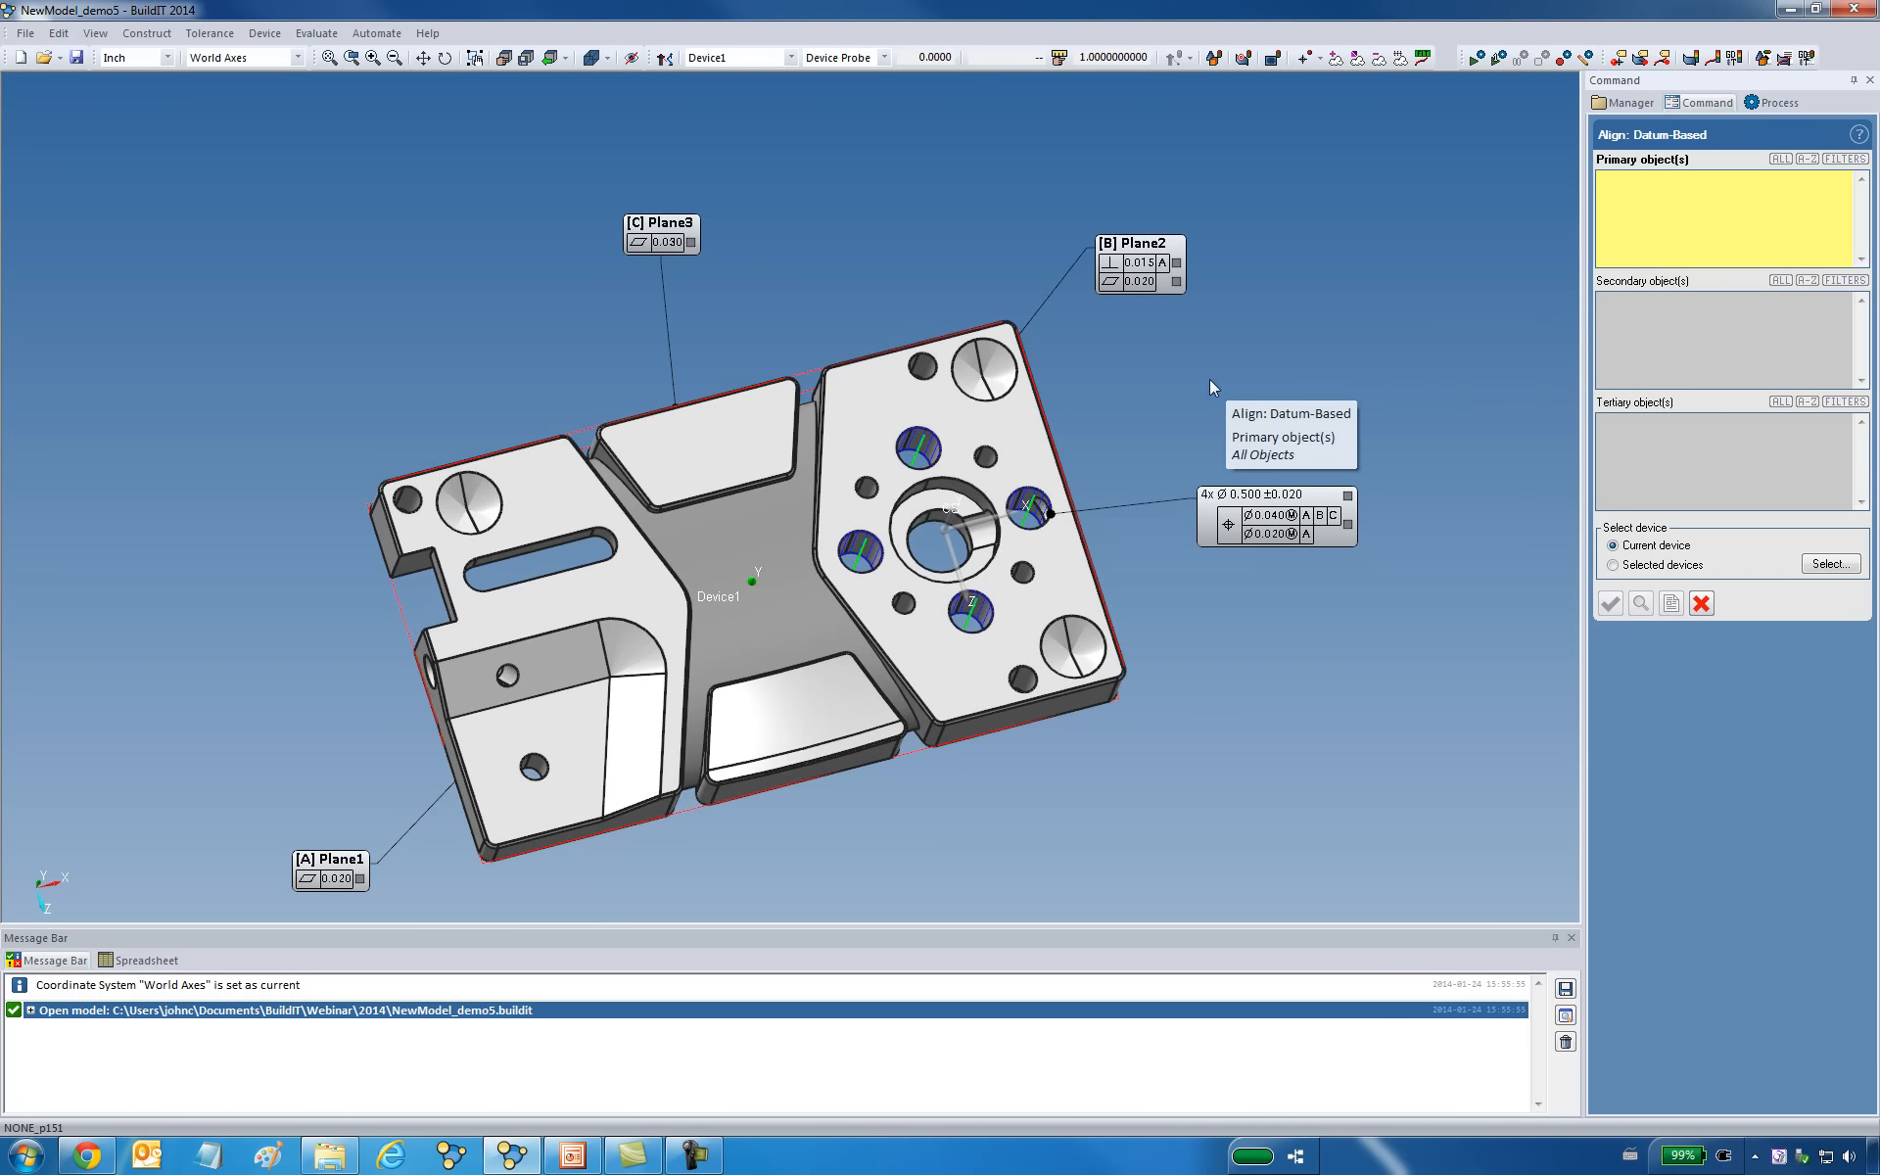
{"action": "middle_click_drag", "start_coordinate": [1100, 543], "coordinate": [953, 302]}
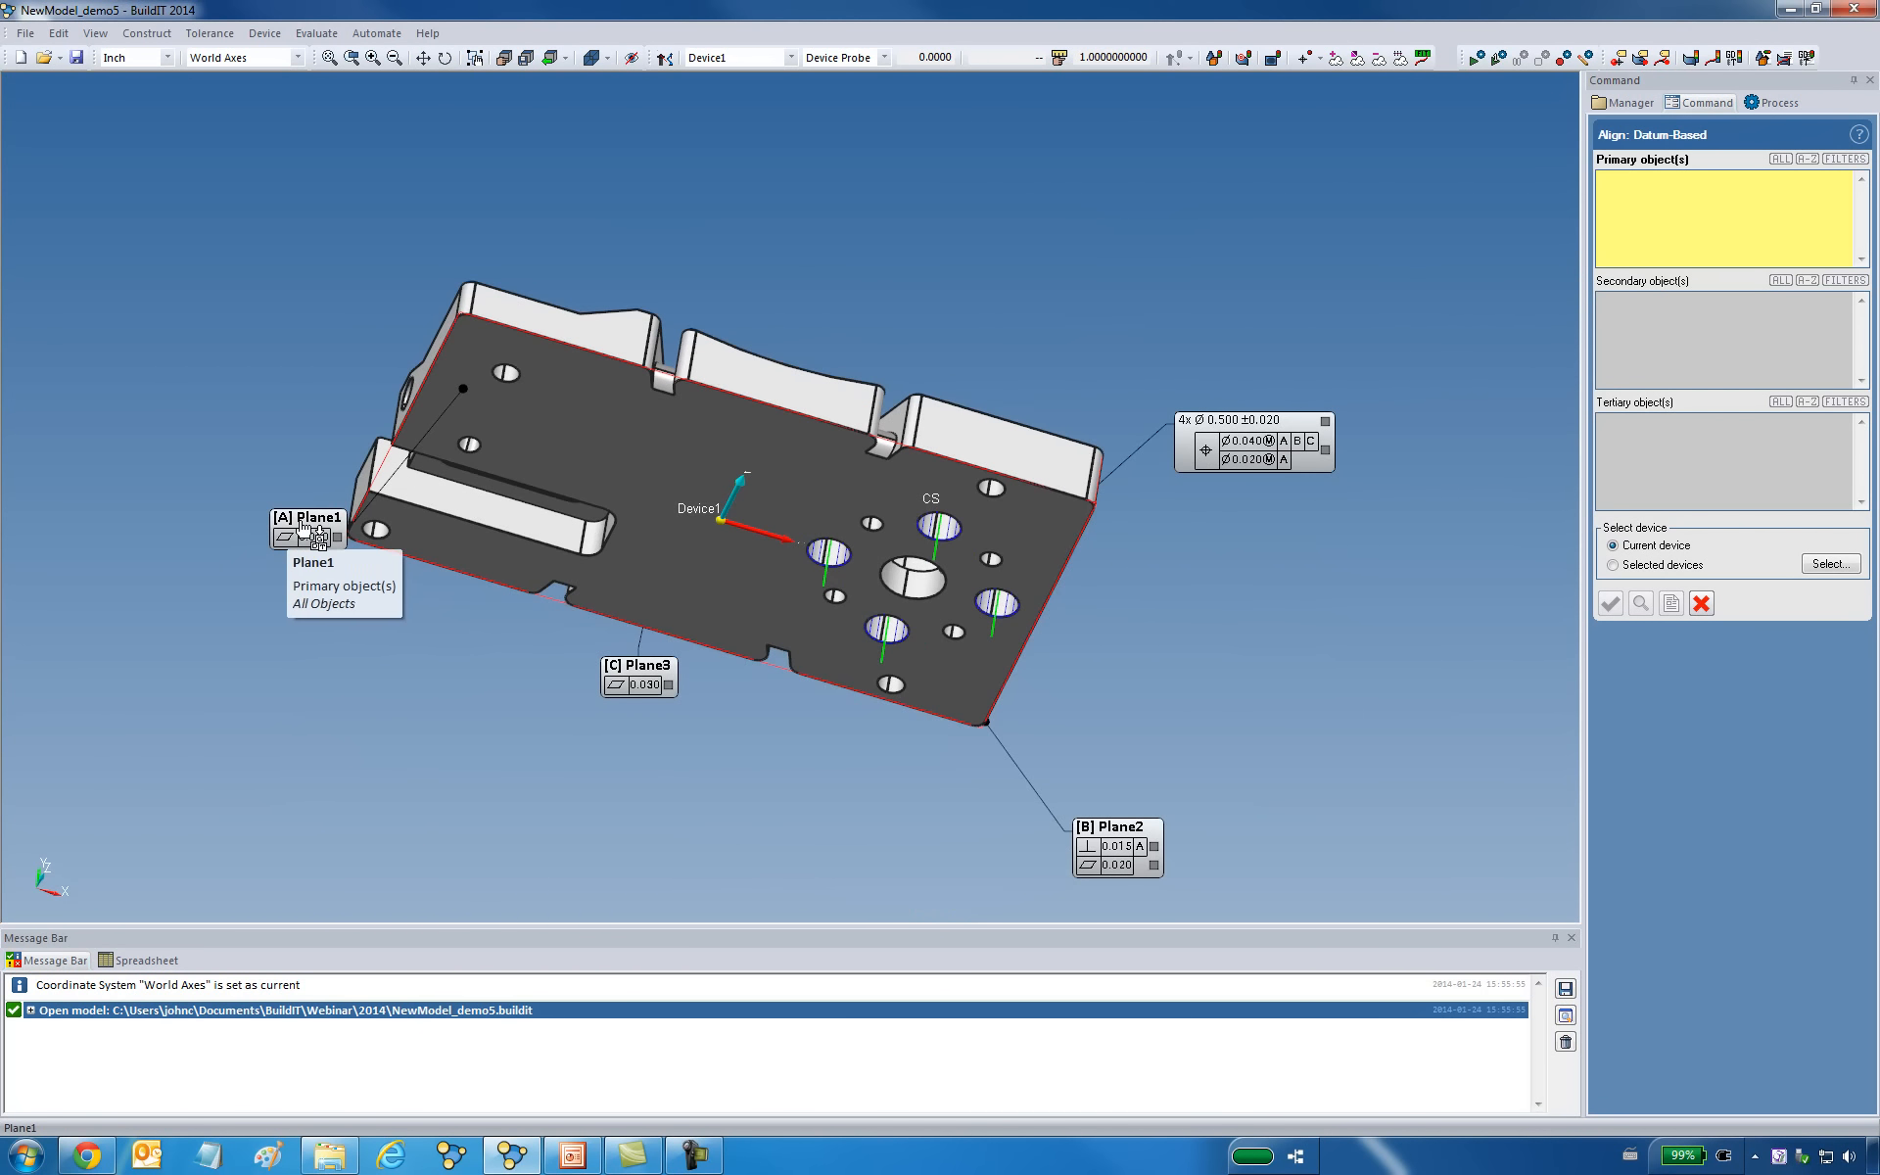
{"action": "left_click", "coordinate": [666, 439]}
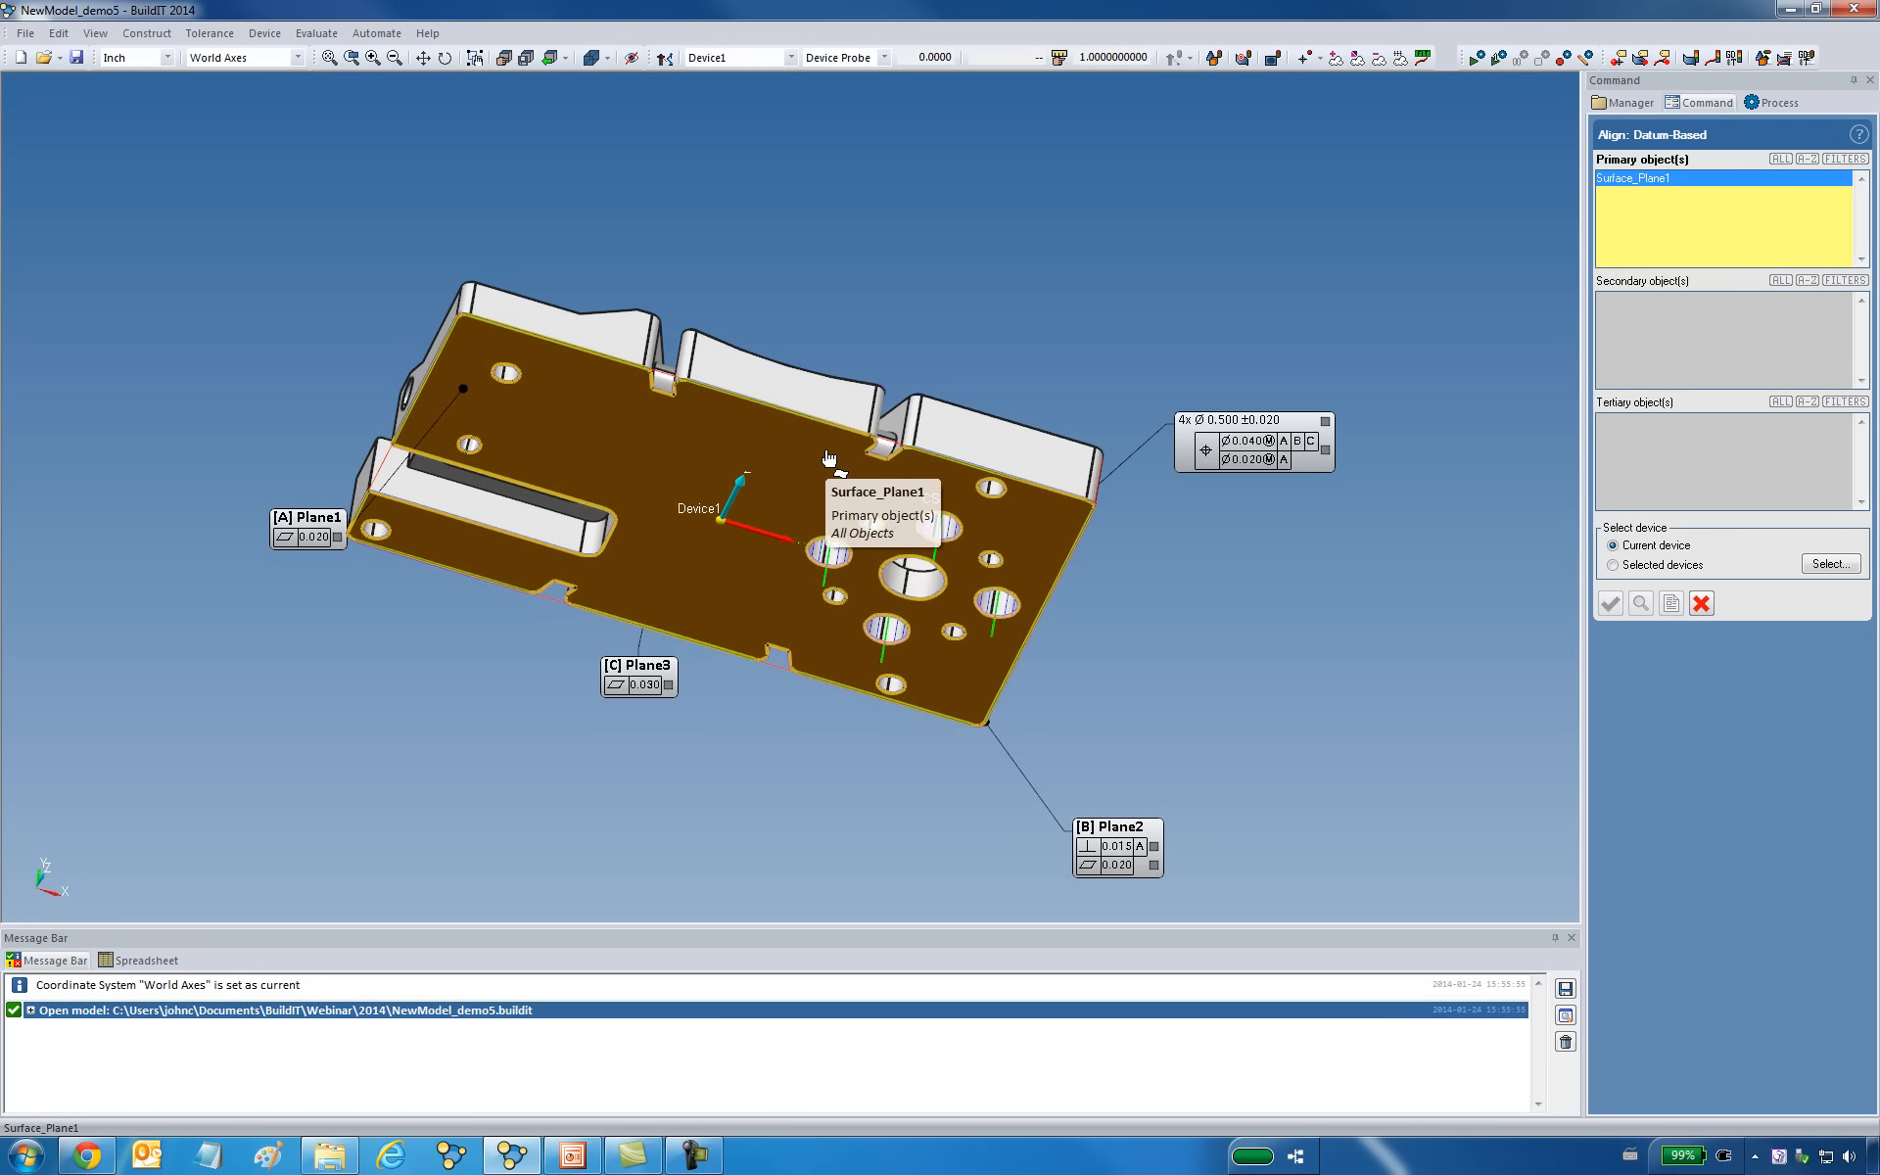
Limit the secondary object selection to plane surfaces and pick the end face SurfacePlane2 (datum B).
{"action": "left_click", "coordinate": [1672, 321]}
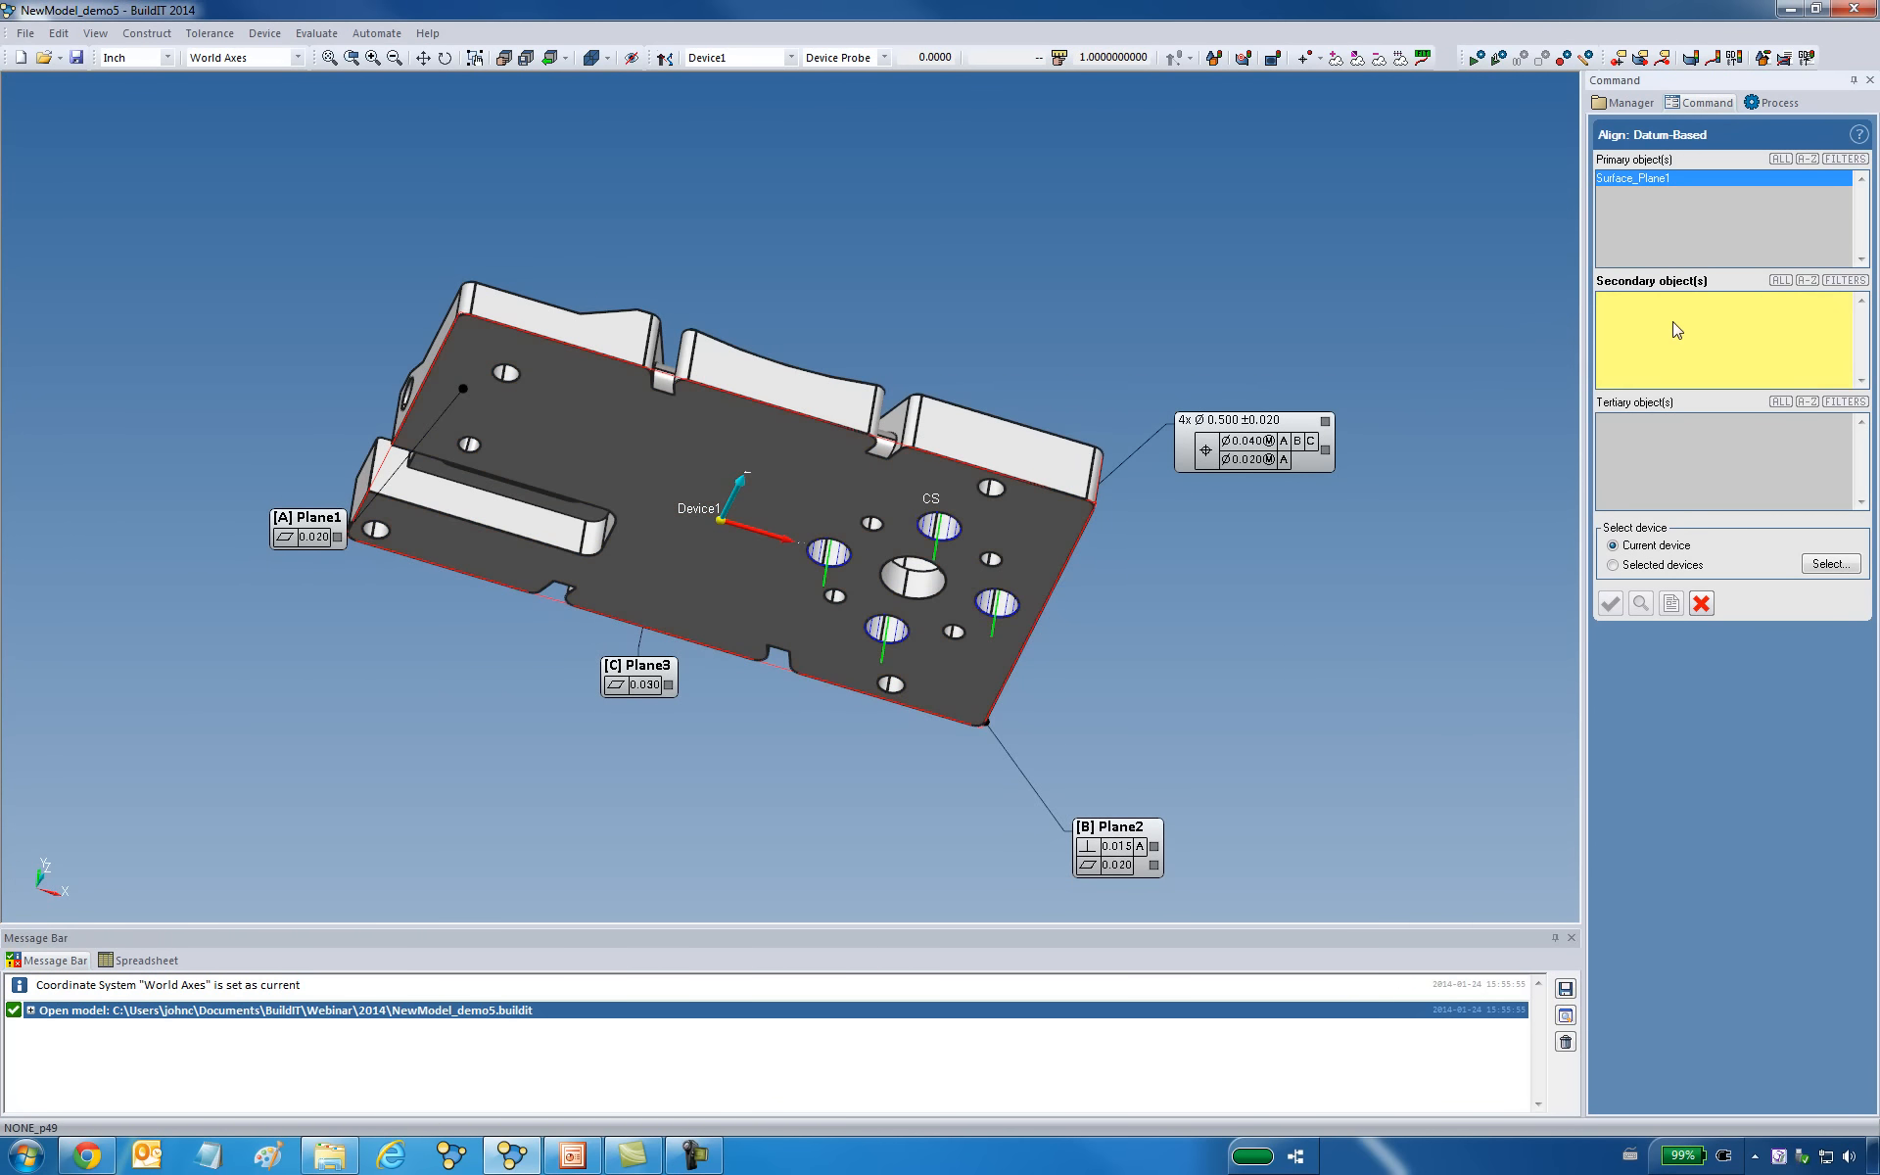
{"action": "middle_click_drag", "start_coordinate": [1025, 362], "coordinate": [744, 508]}
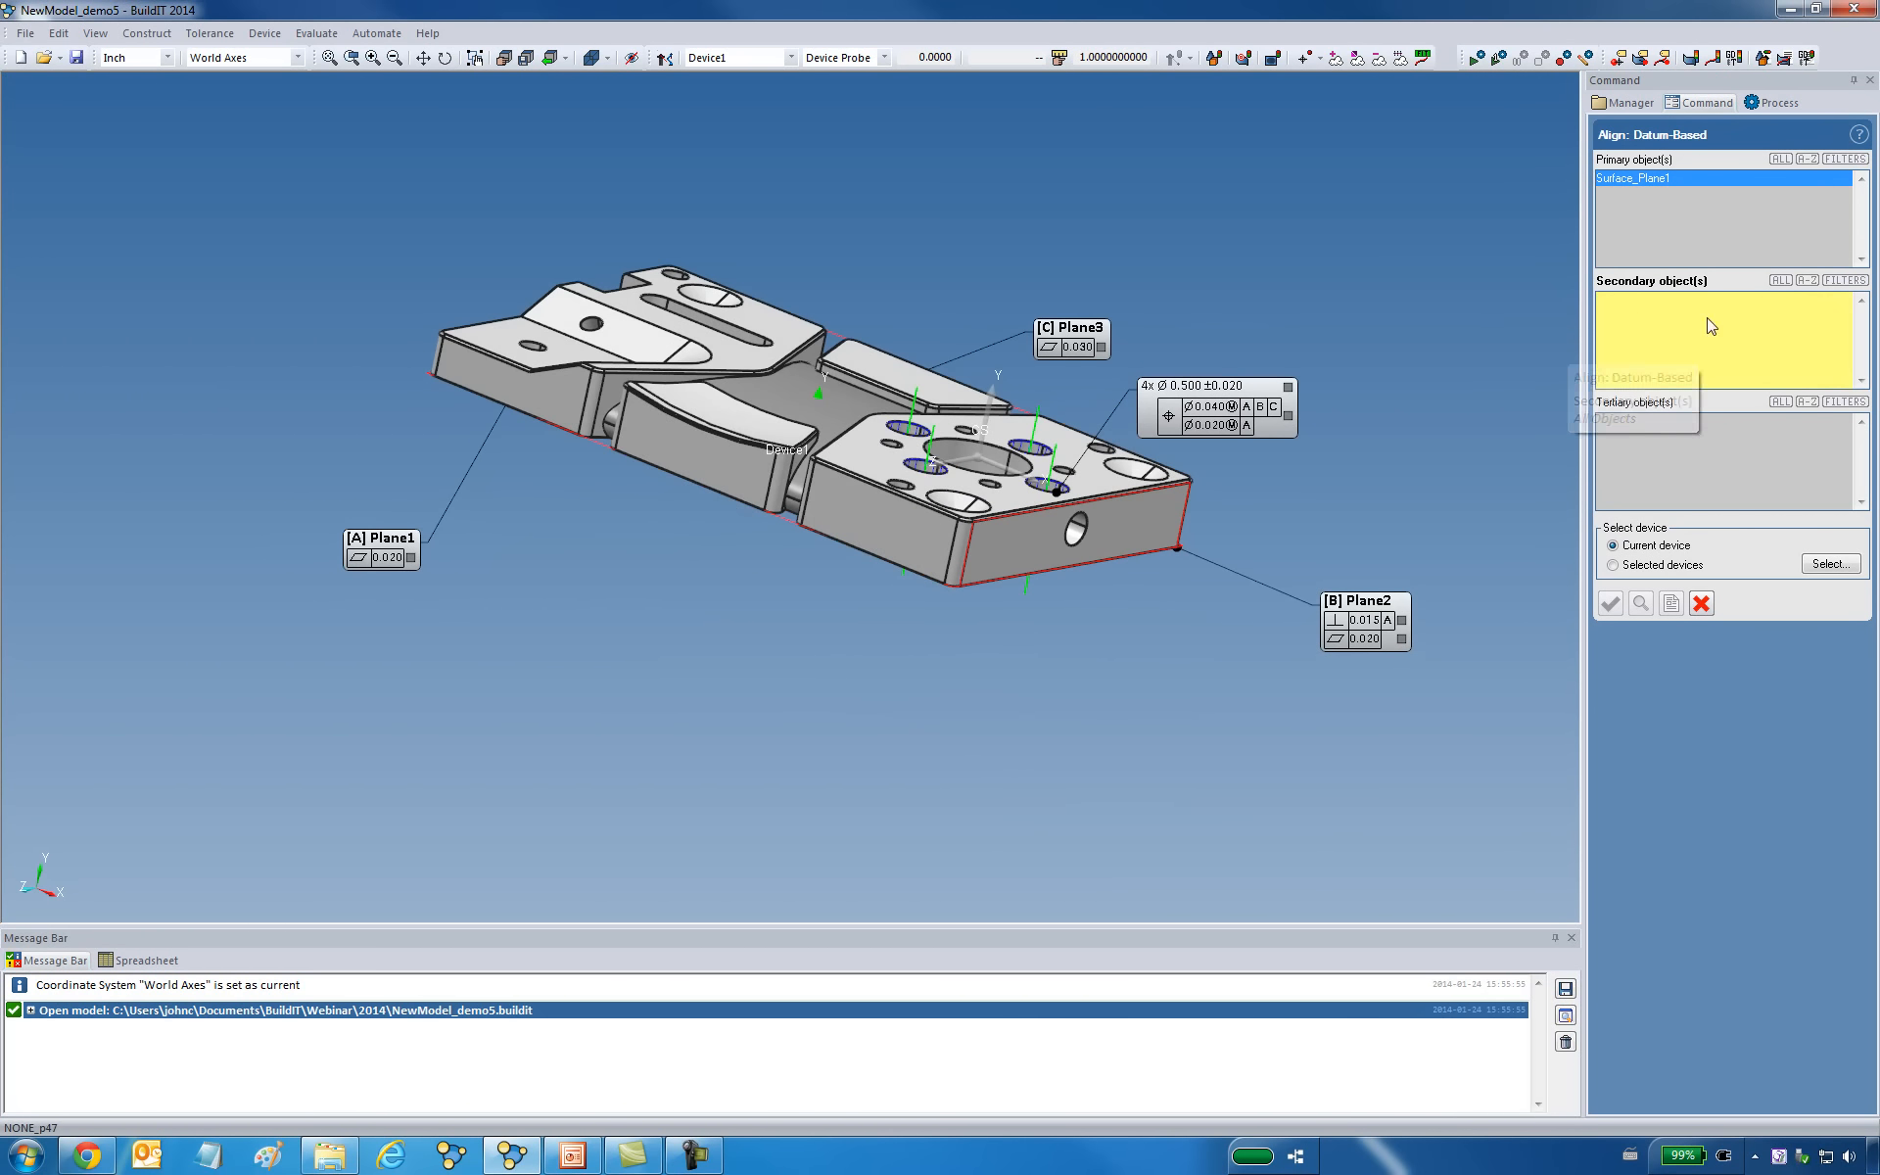
{"action": "left_click", "coordinate": [1847, 281]}
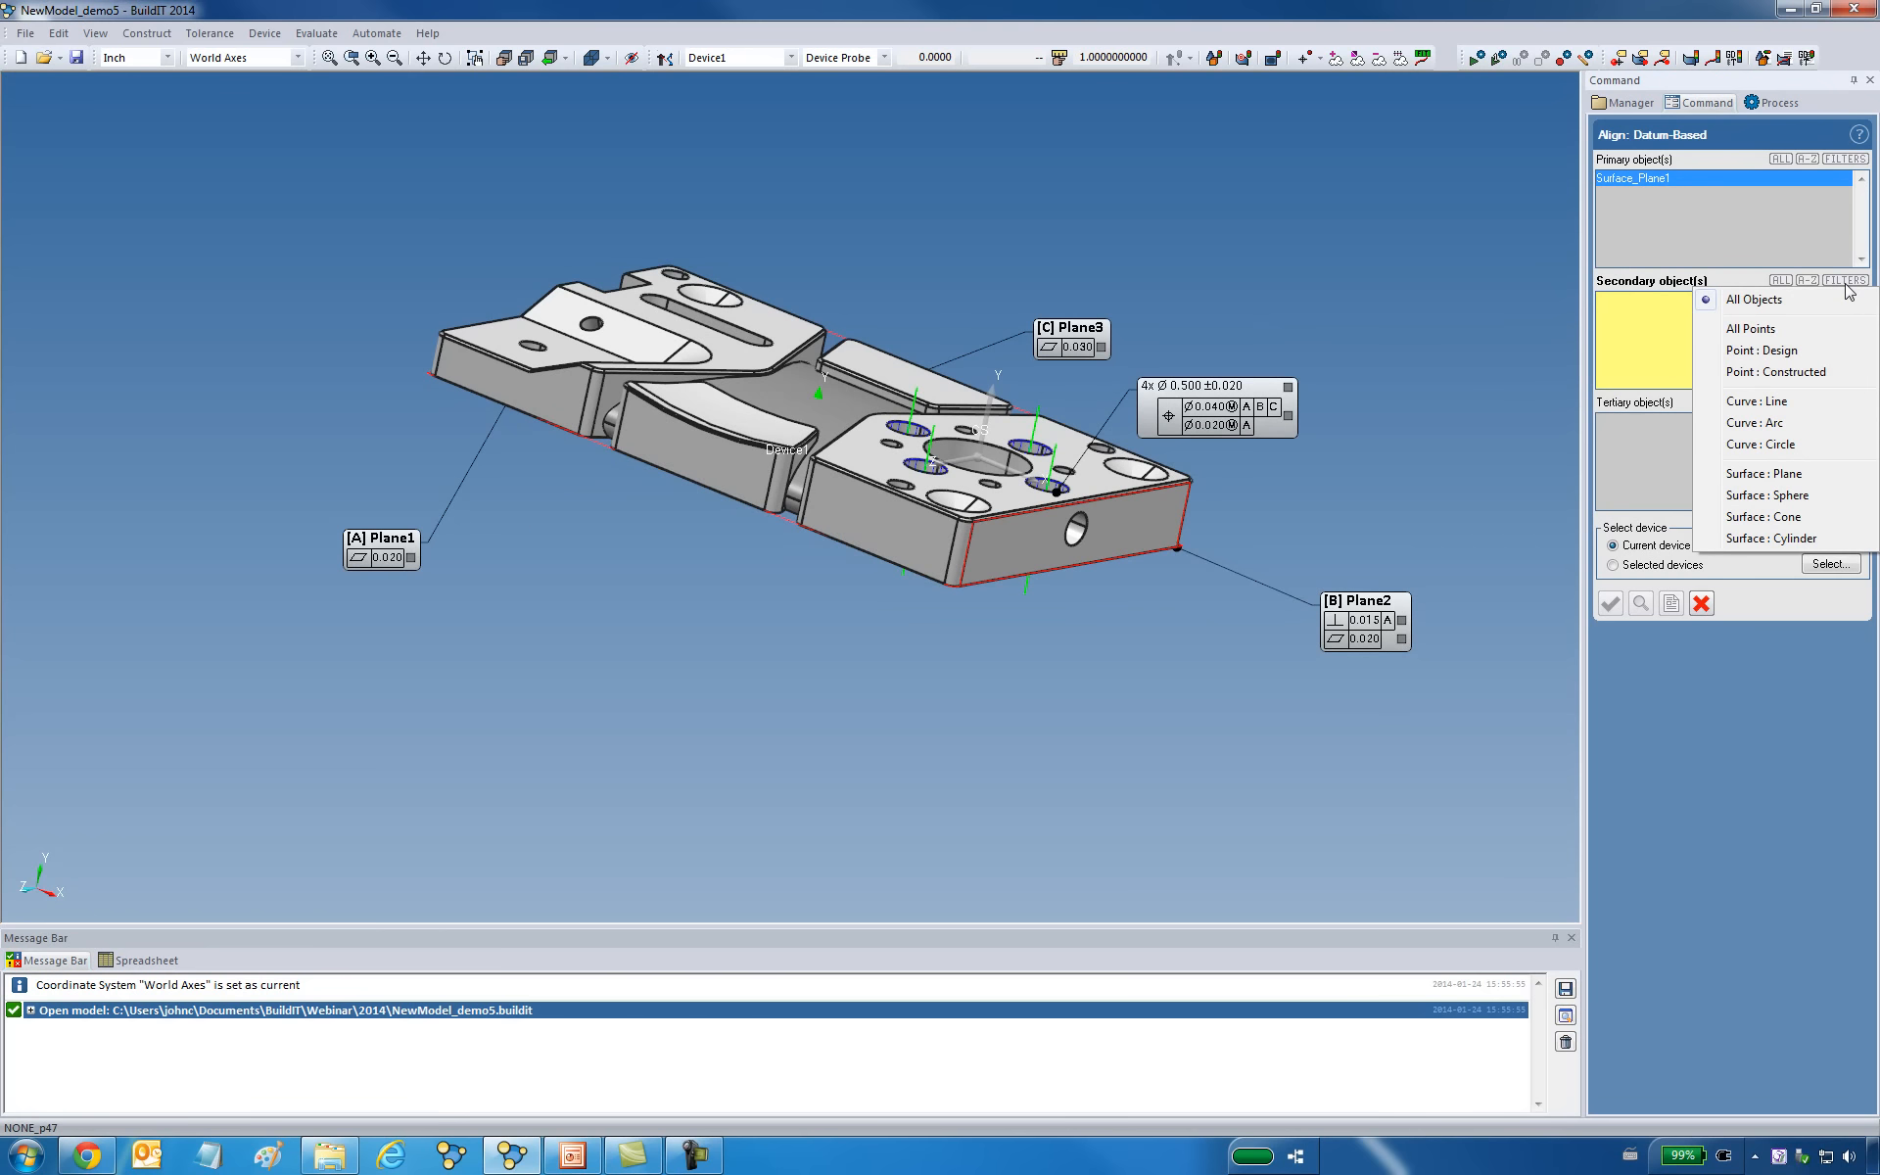
{"action": "left_click", "coordinate": [1768, 475]}
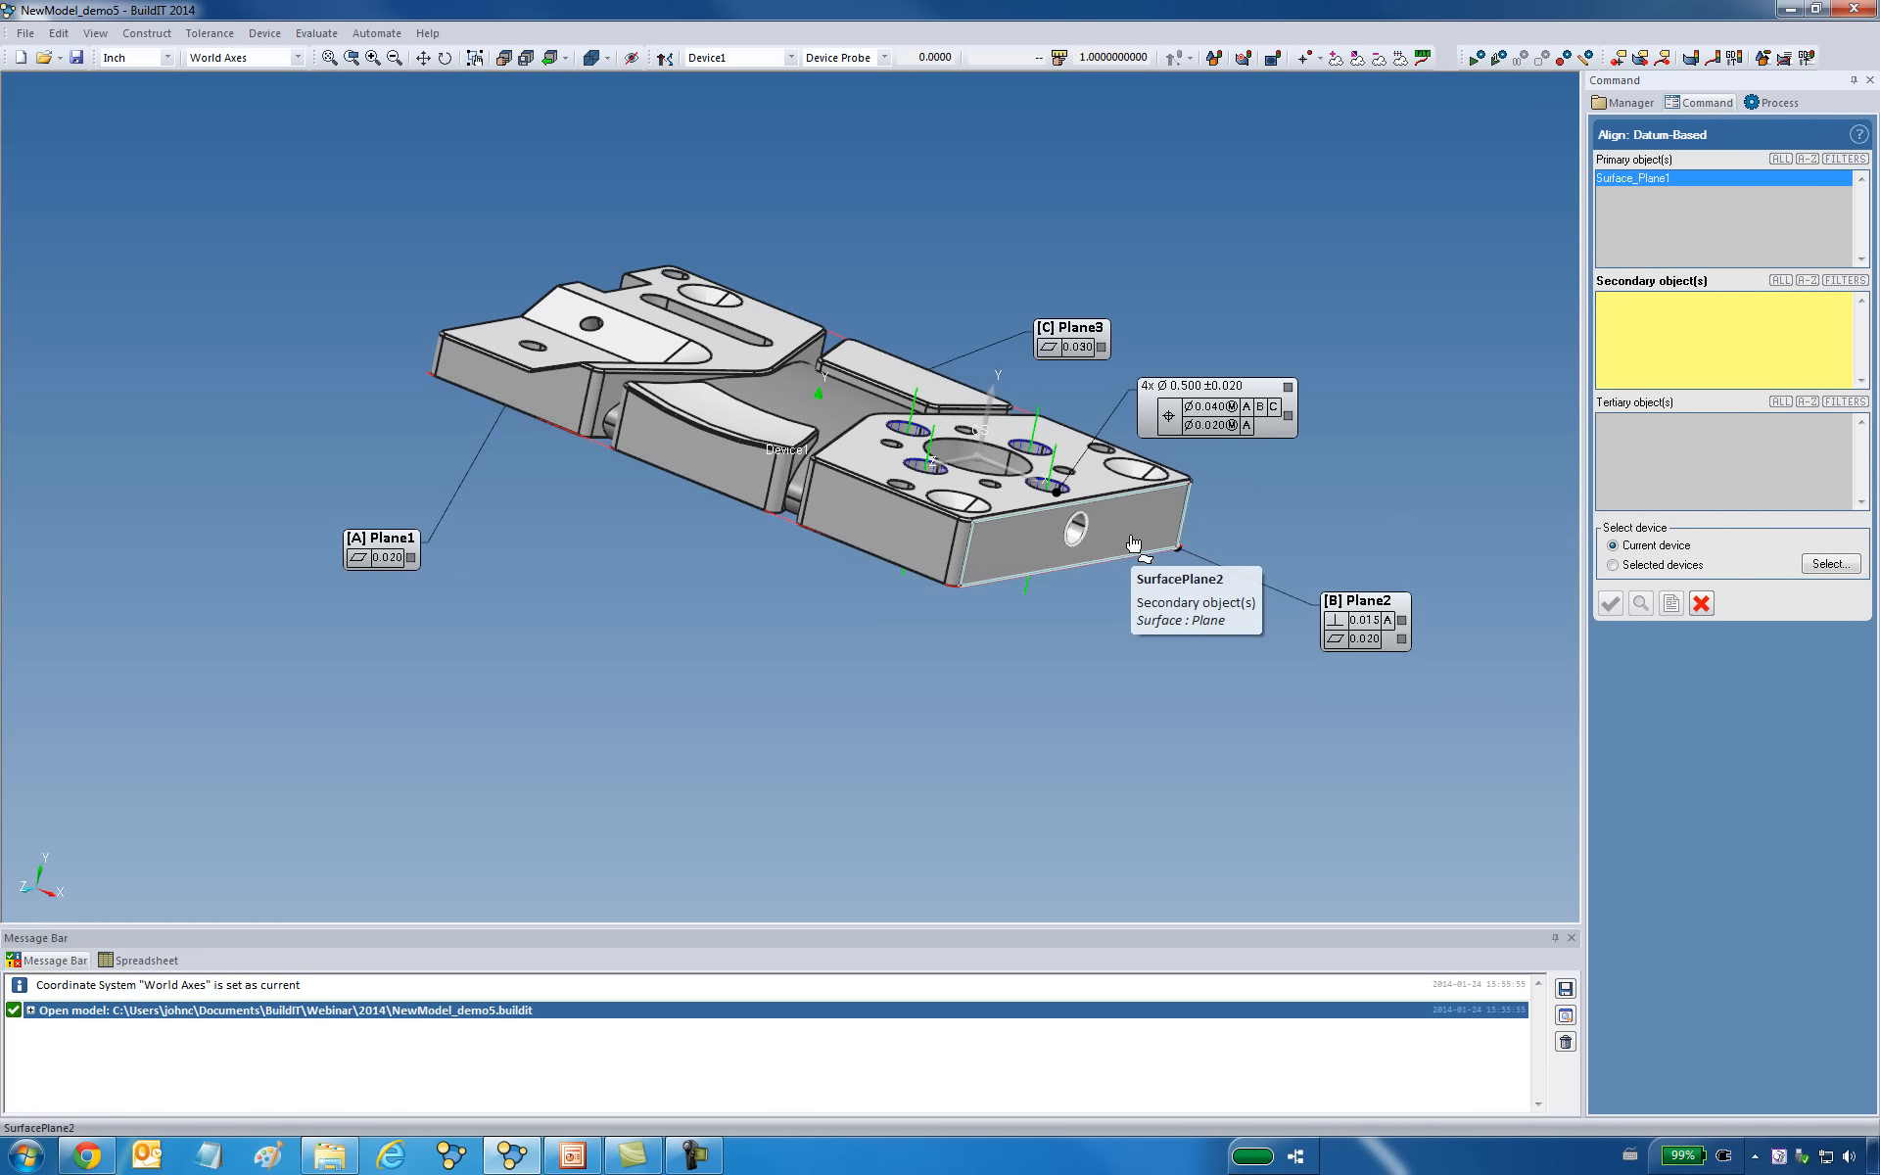
{"action": "middle_click_drag", "start_coordinate": [1127, 554], "coordinate": [1142, 613]}
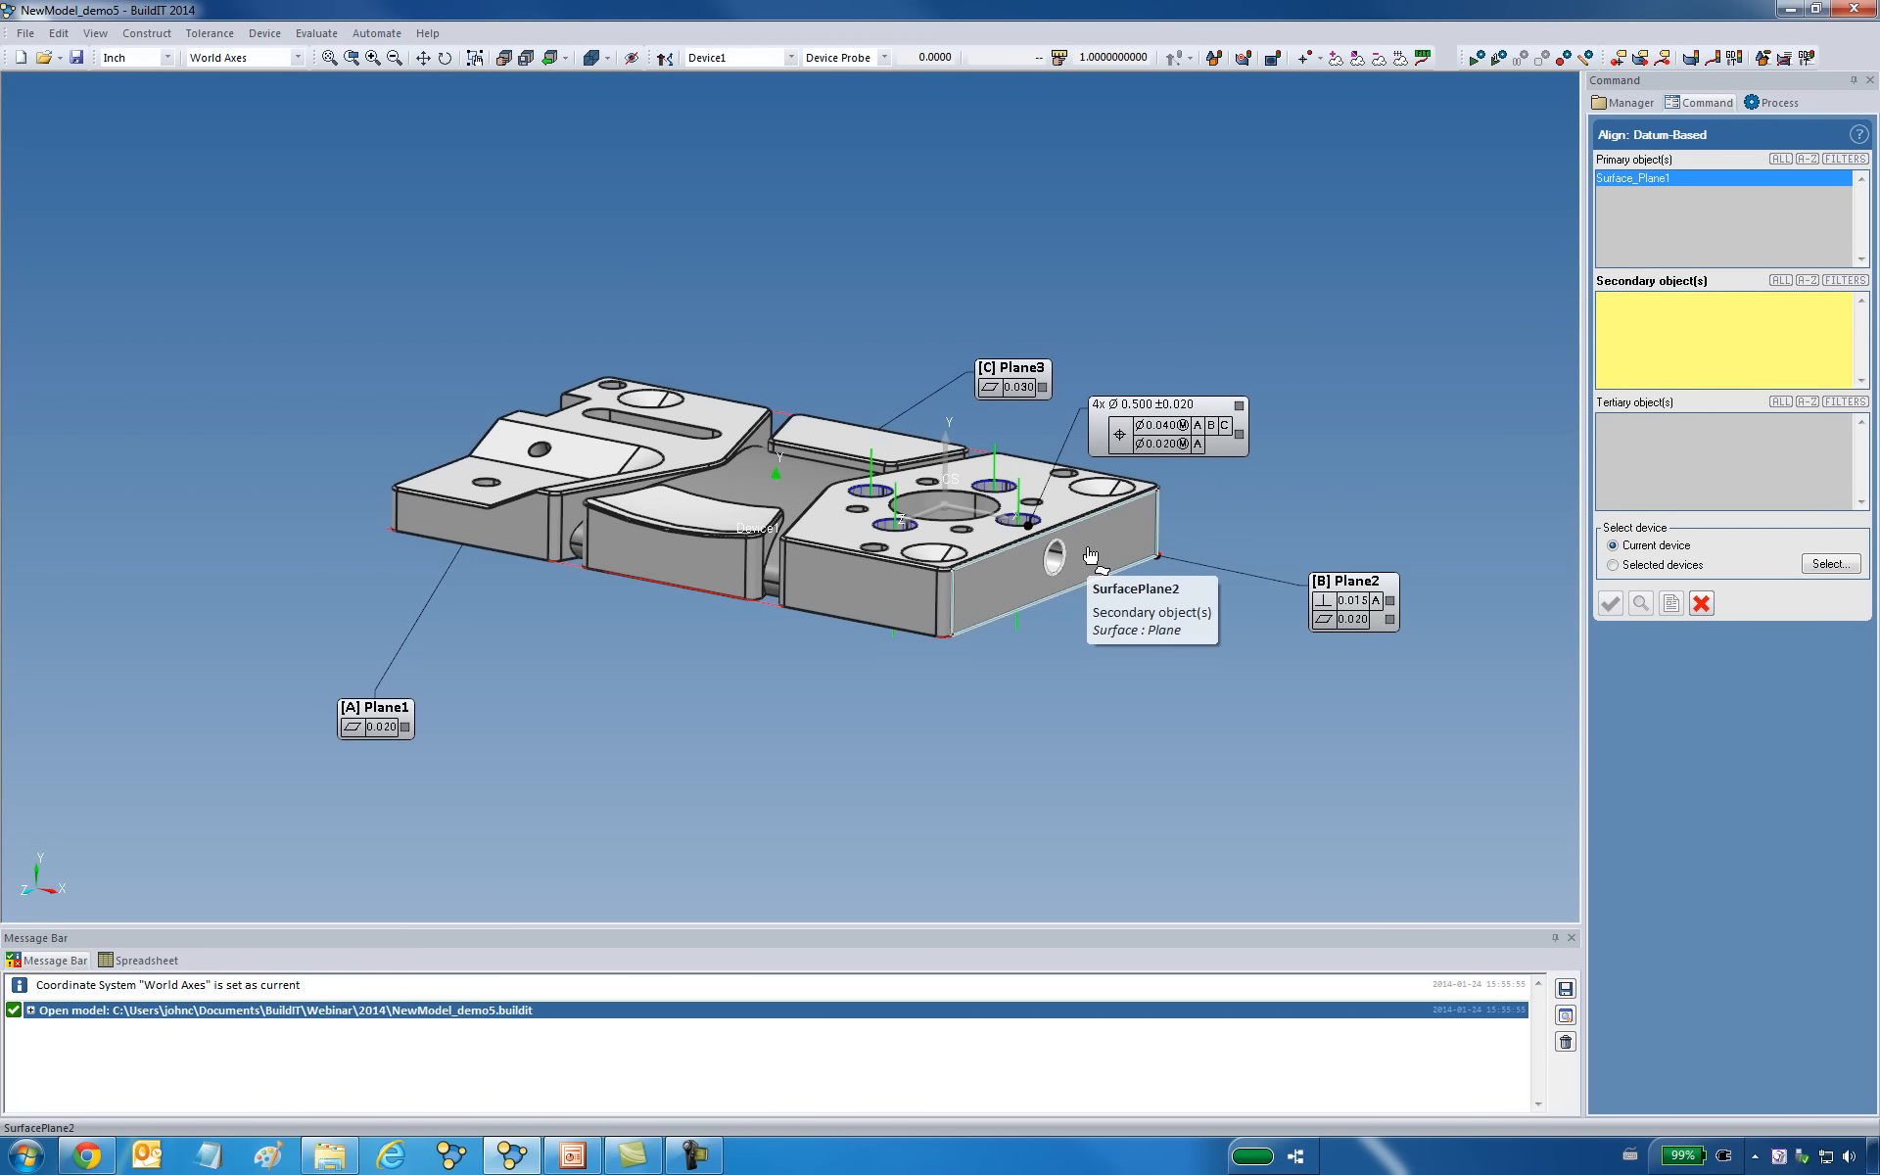
{"action": "middle_click_drag", "start_coordinate": [1099, 542], "coordinate": [1058, 565]}
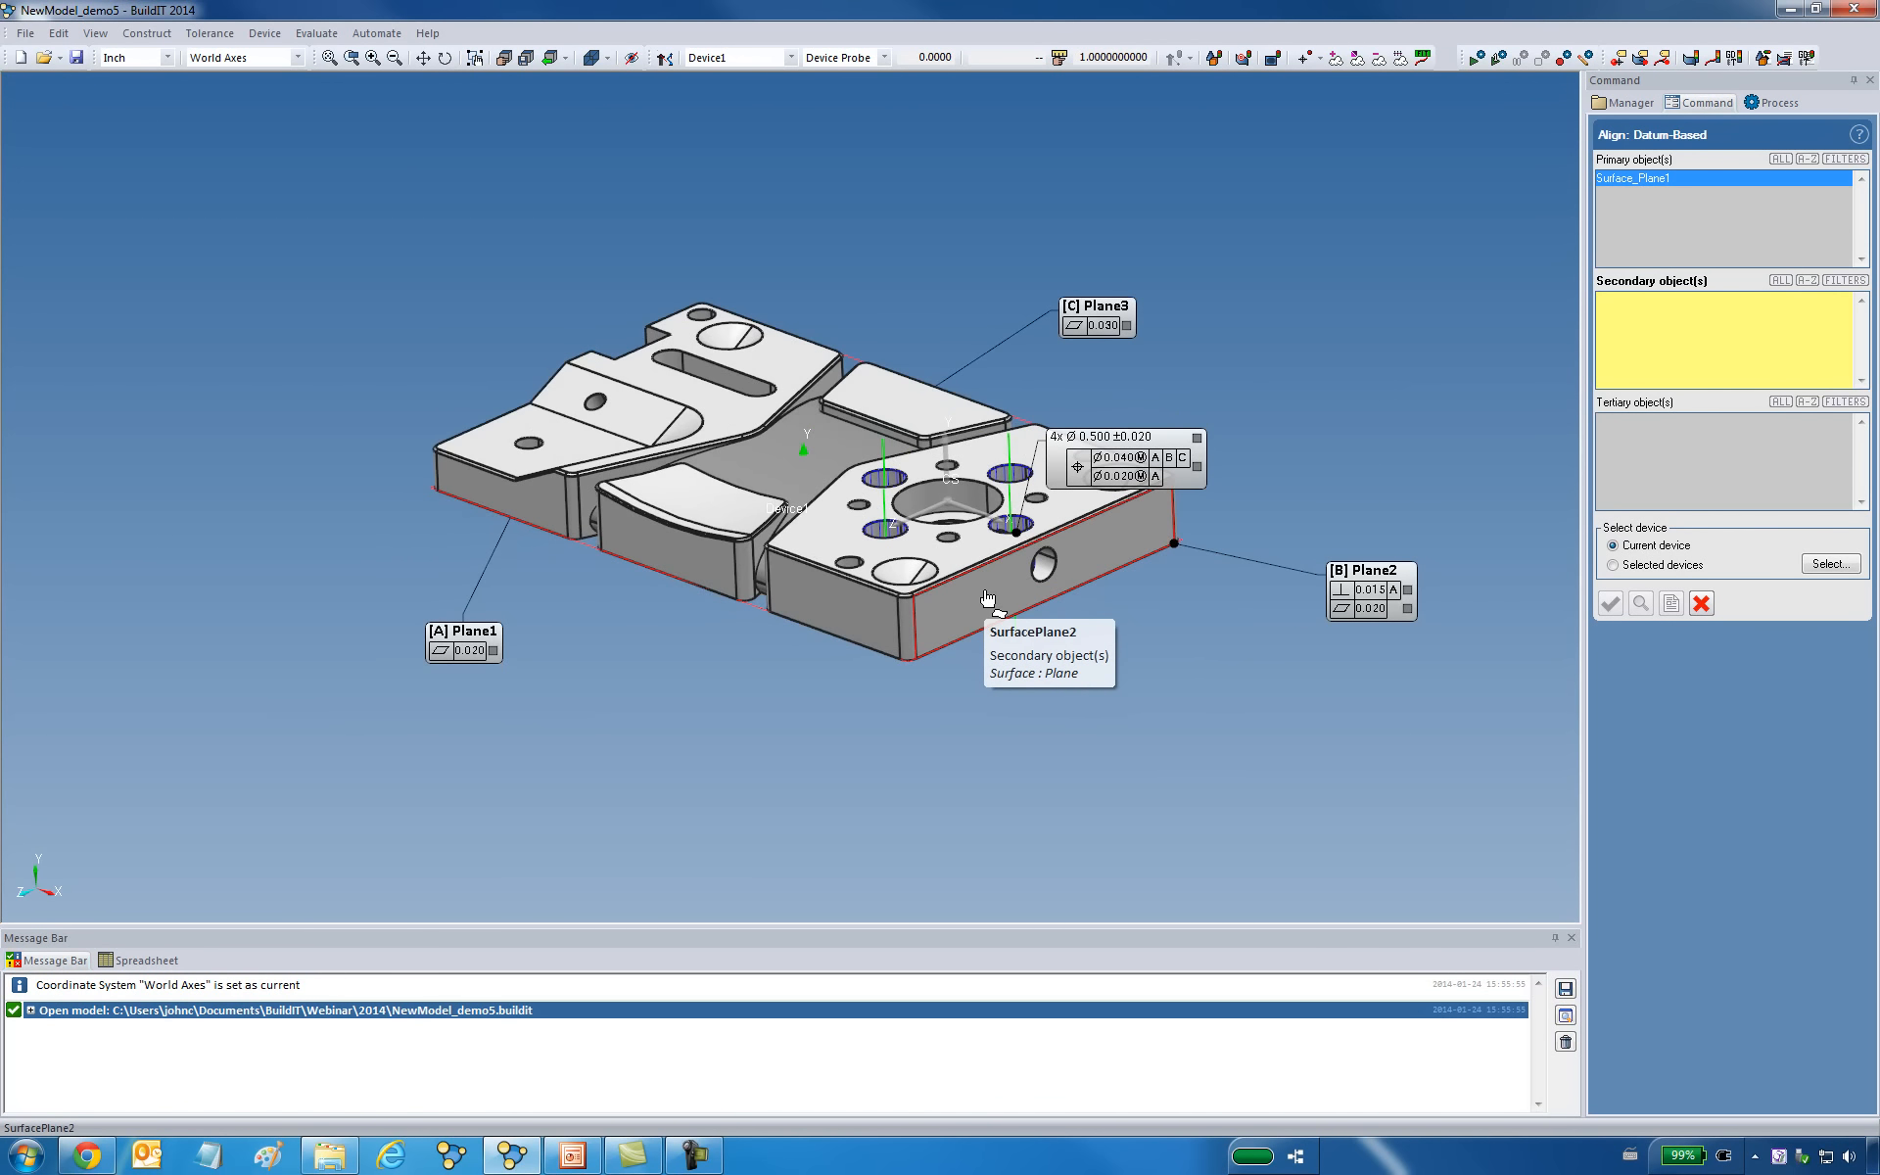
{"action": "left_click", "coordinate": [987, 598]}
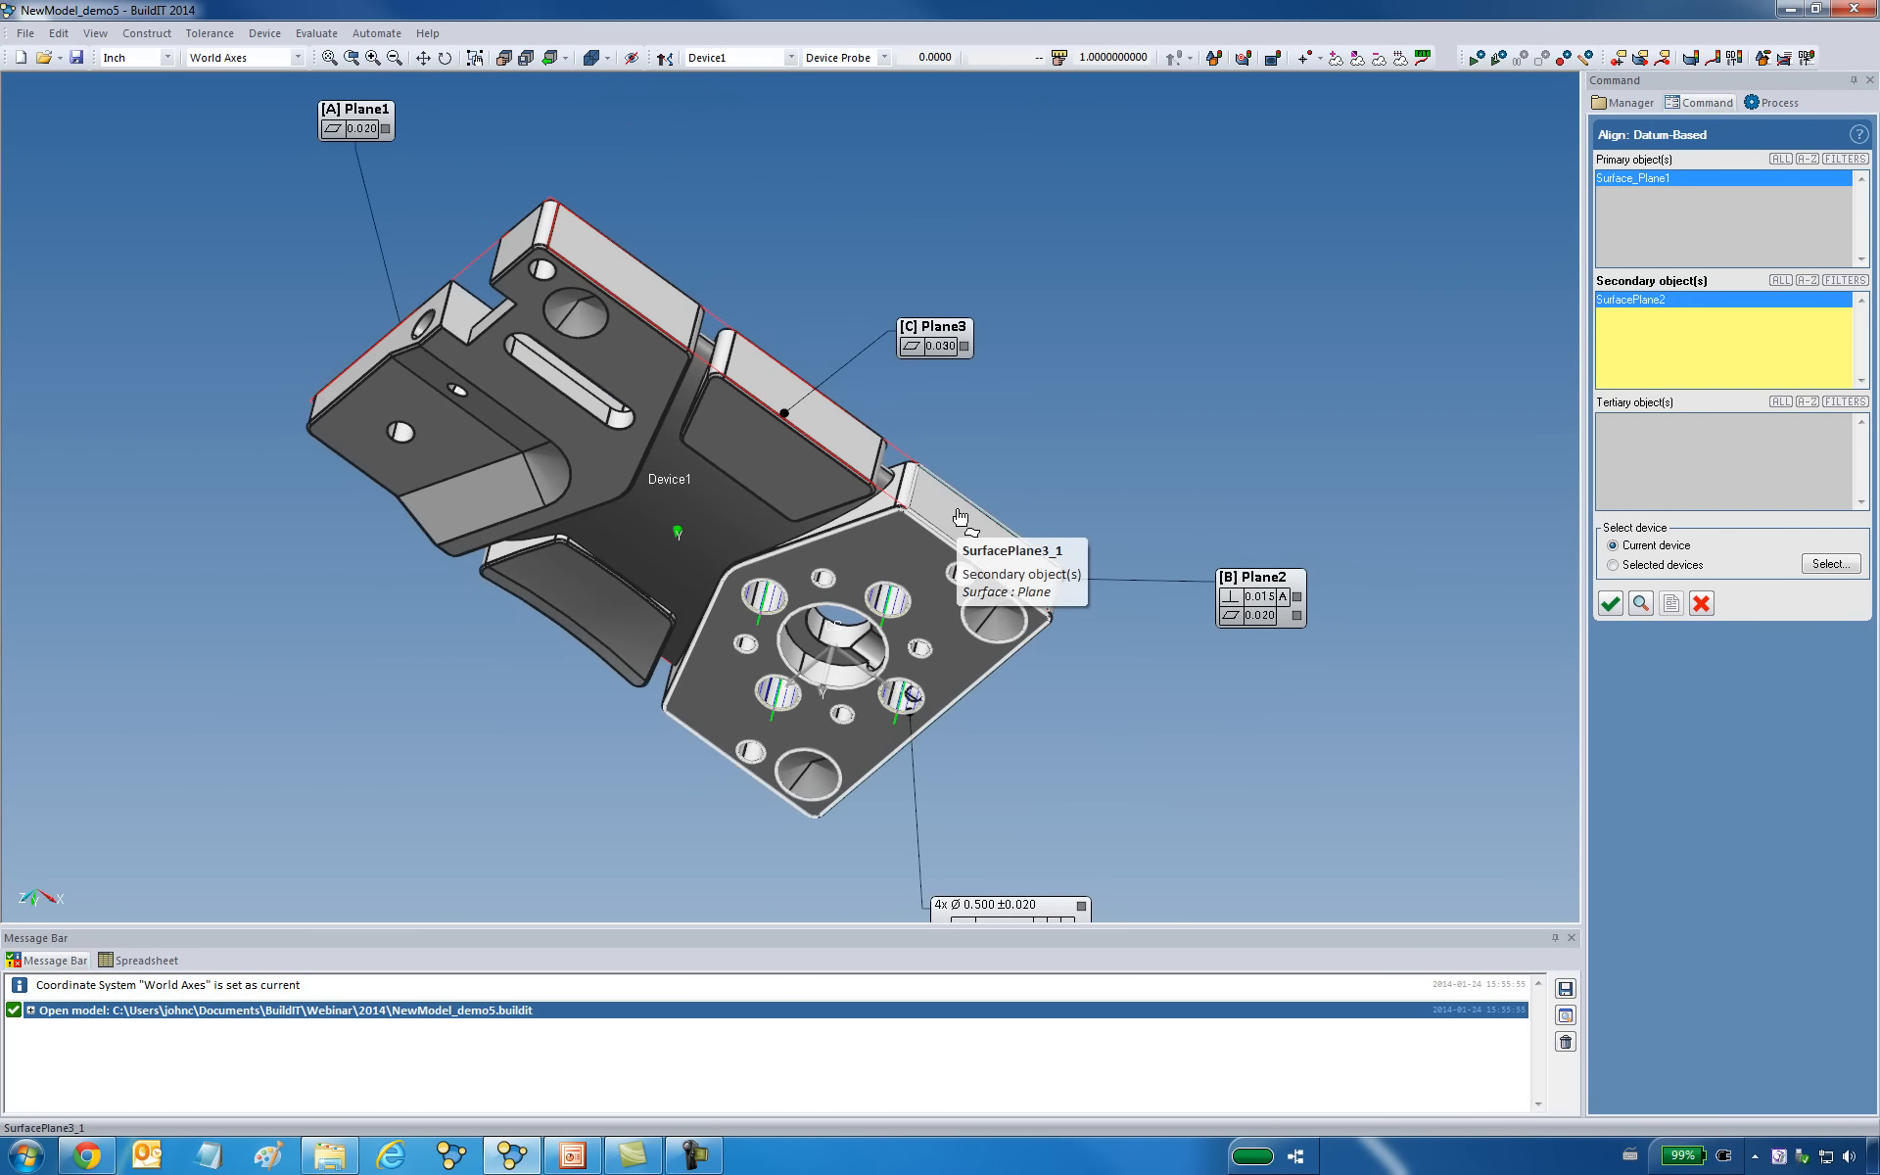
Add the three coplanar side faces SurfacePlane3_1, SurfacePlane3_2 and SurfacePlane3_3 as tertiary objects and apply the alignment to the current device.
{"action": "left_click", "coordinate": [1708, 468]}
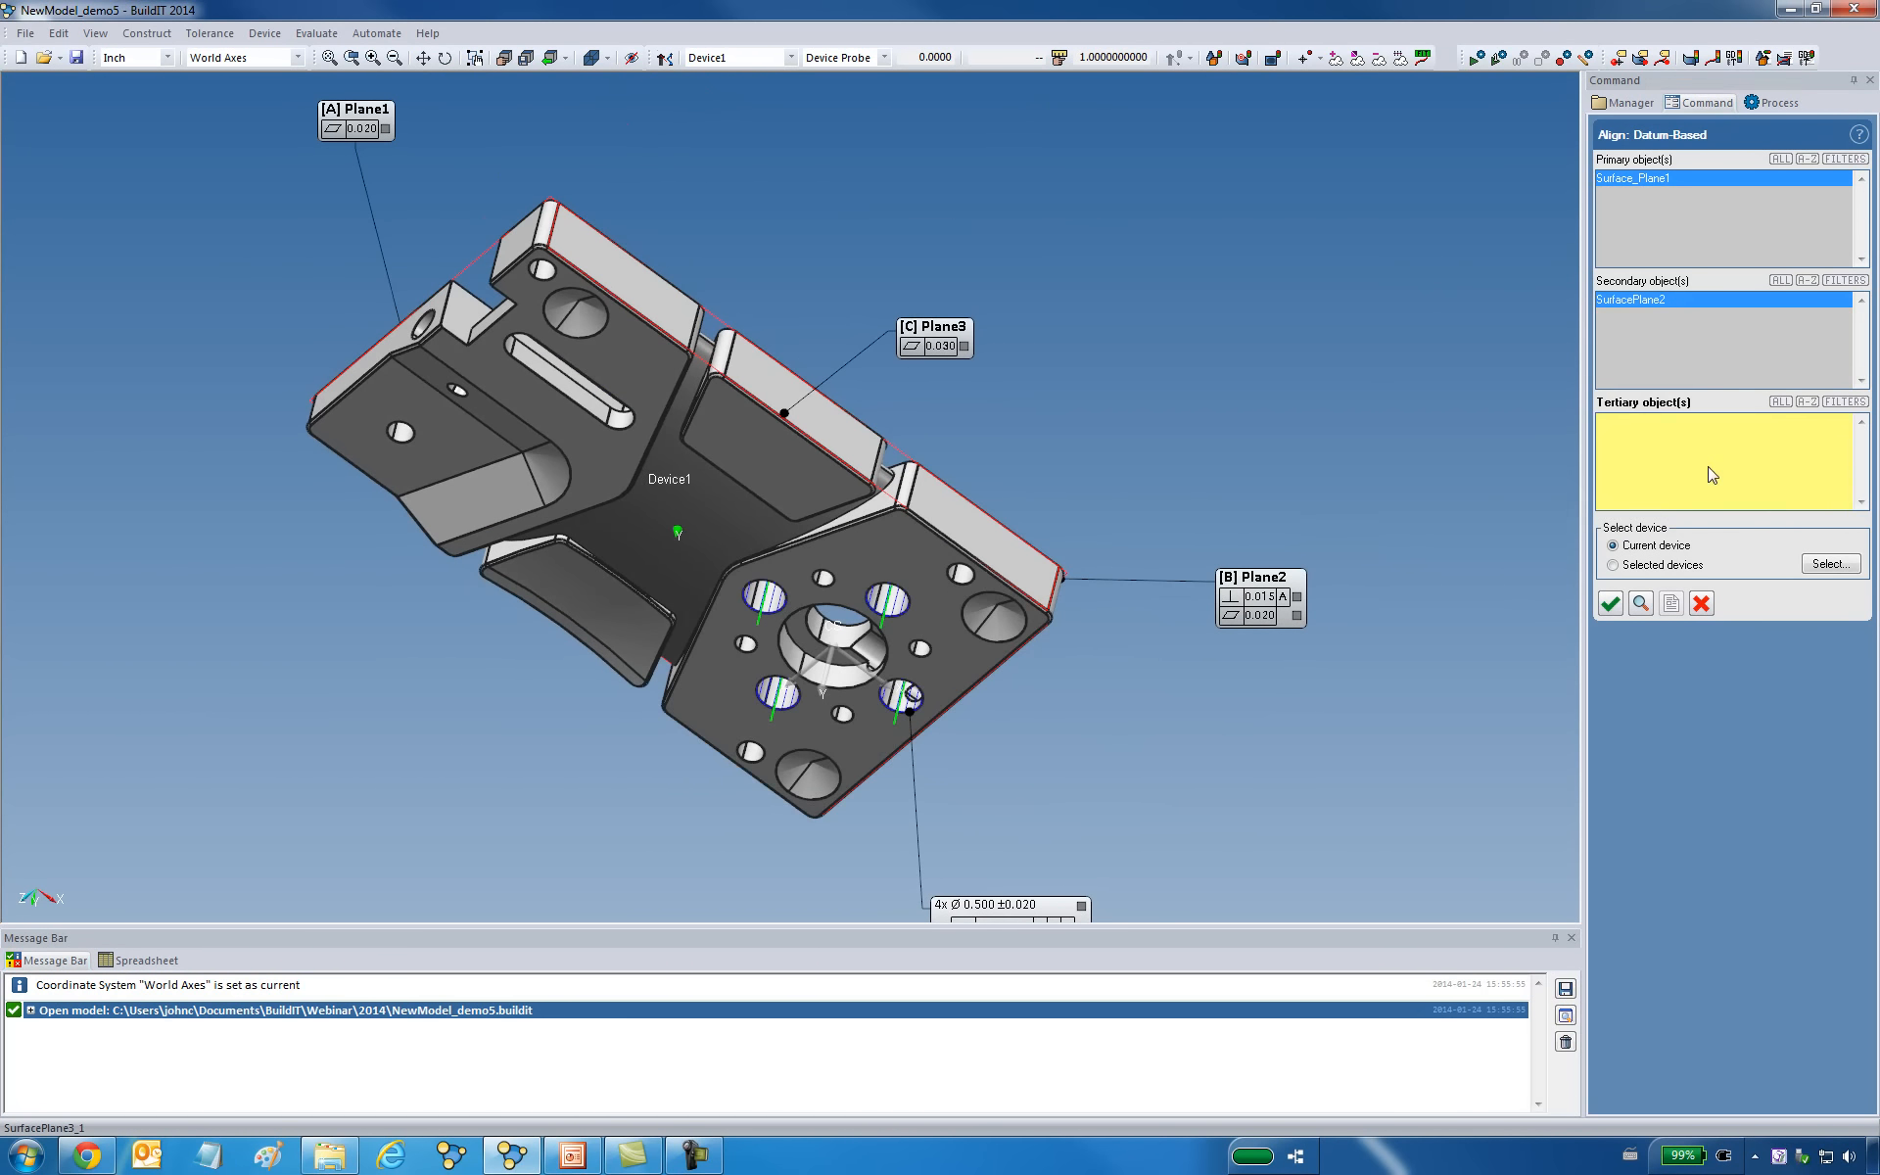
{"action": "left_click", "coordinate": [951, 518]}
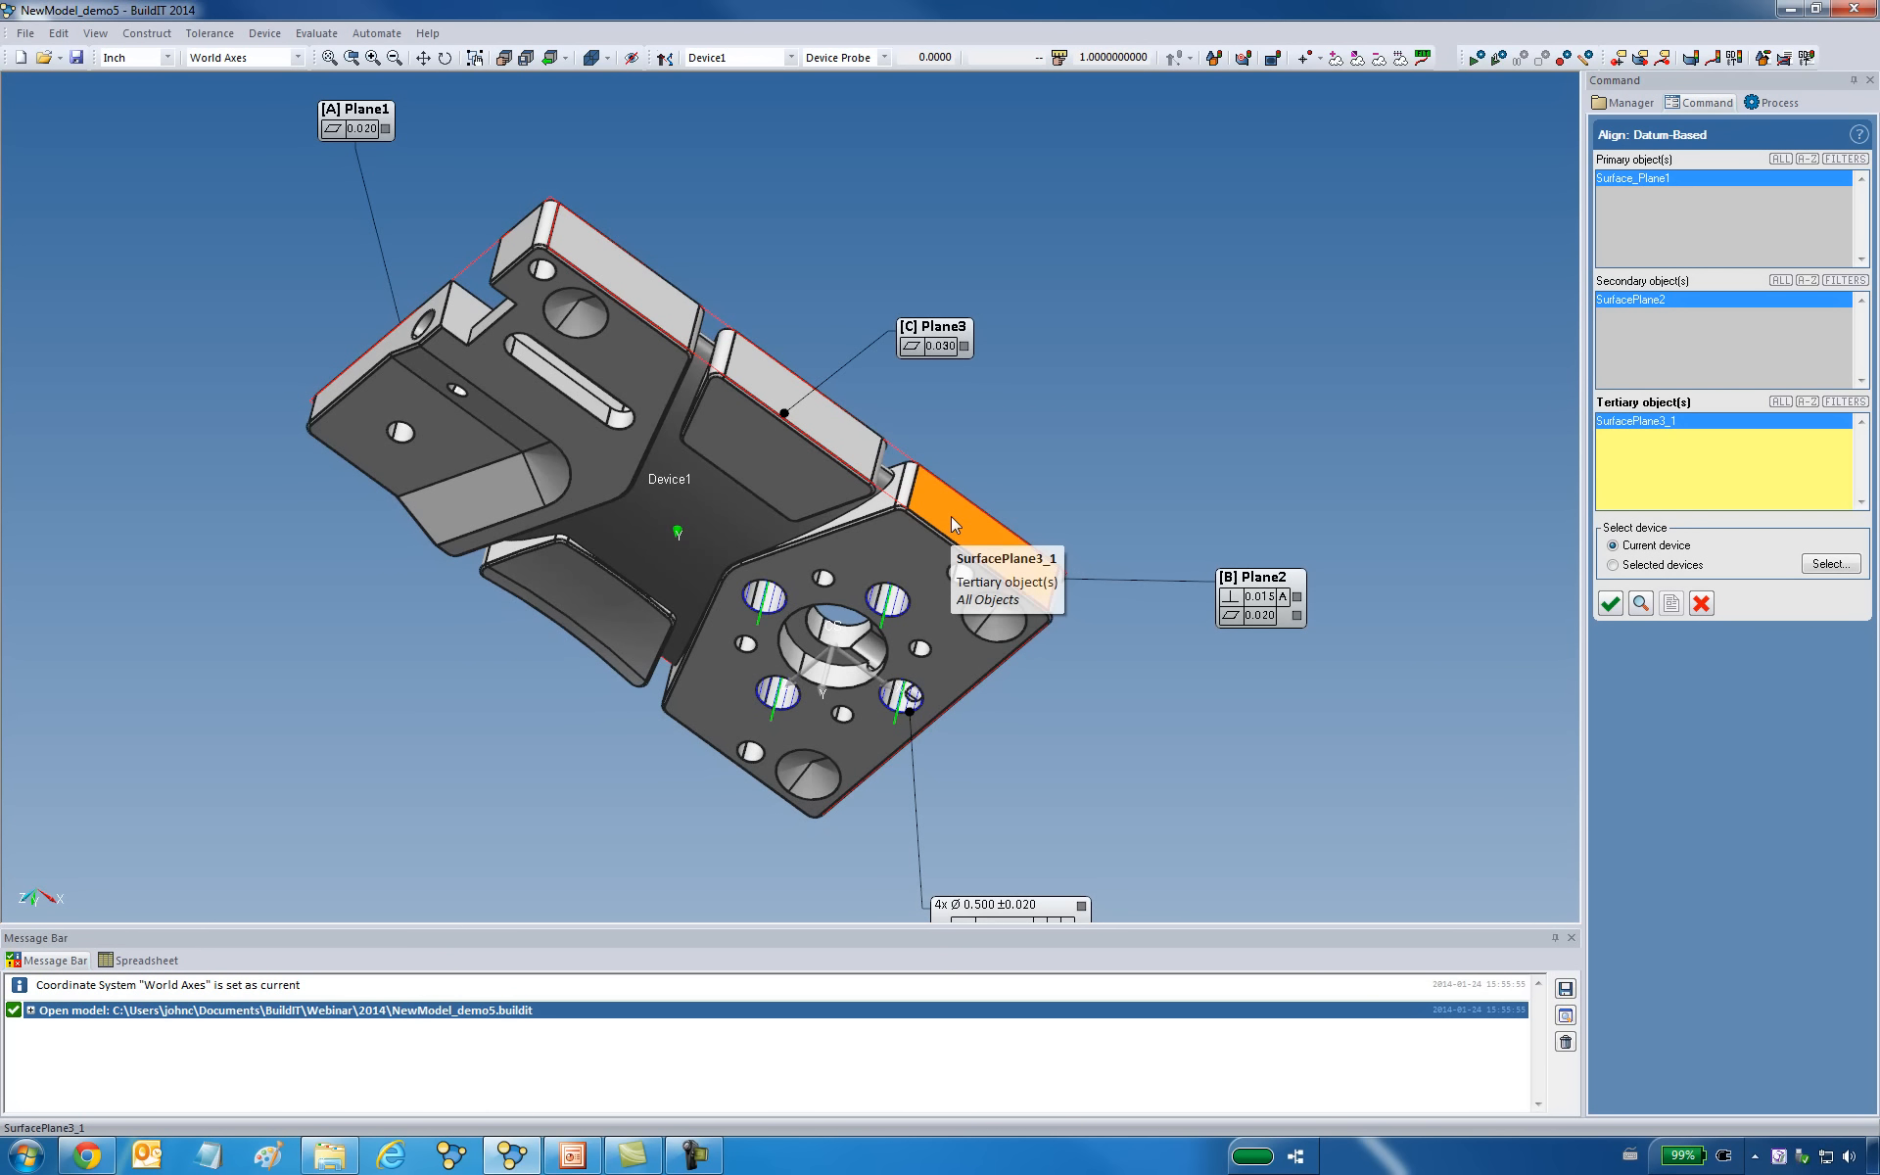
{"action": "left_click", "coordinate": [848, 435]}
{"action": "left_click", "coordinate": [643, 301]}
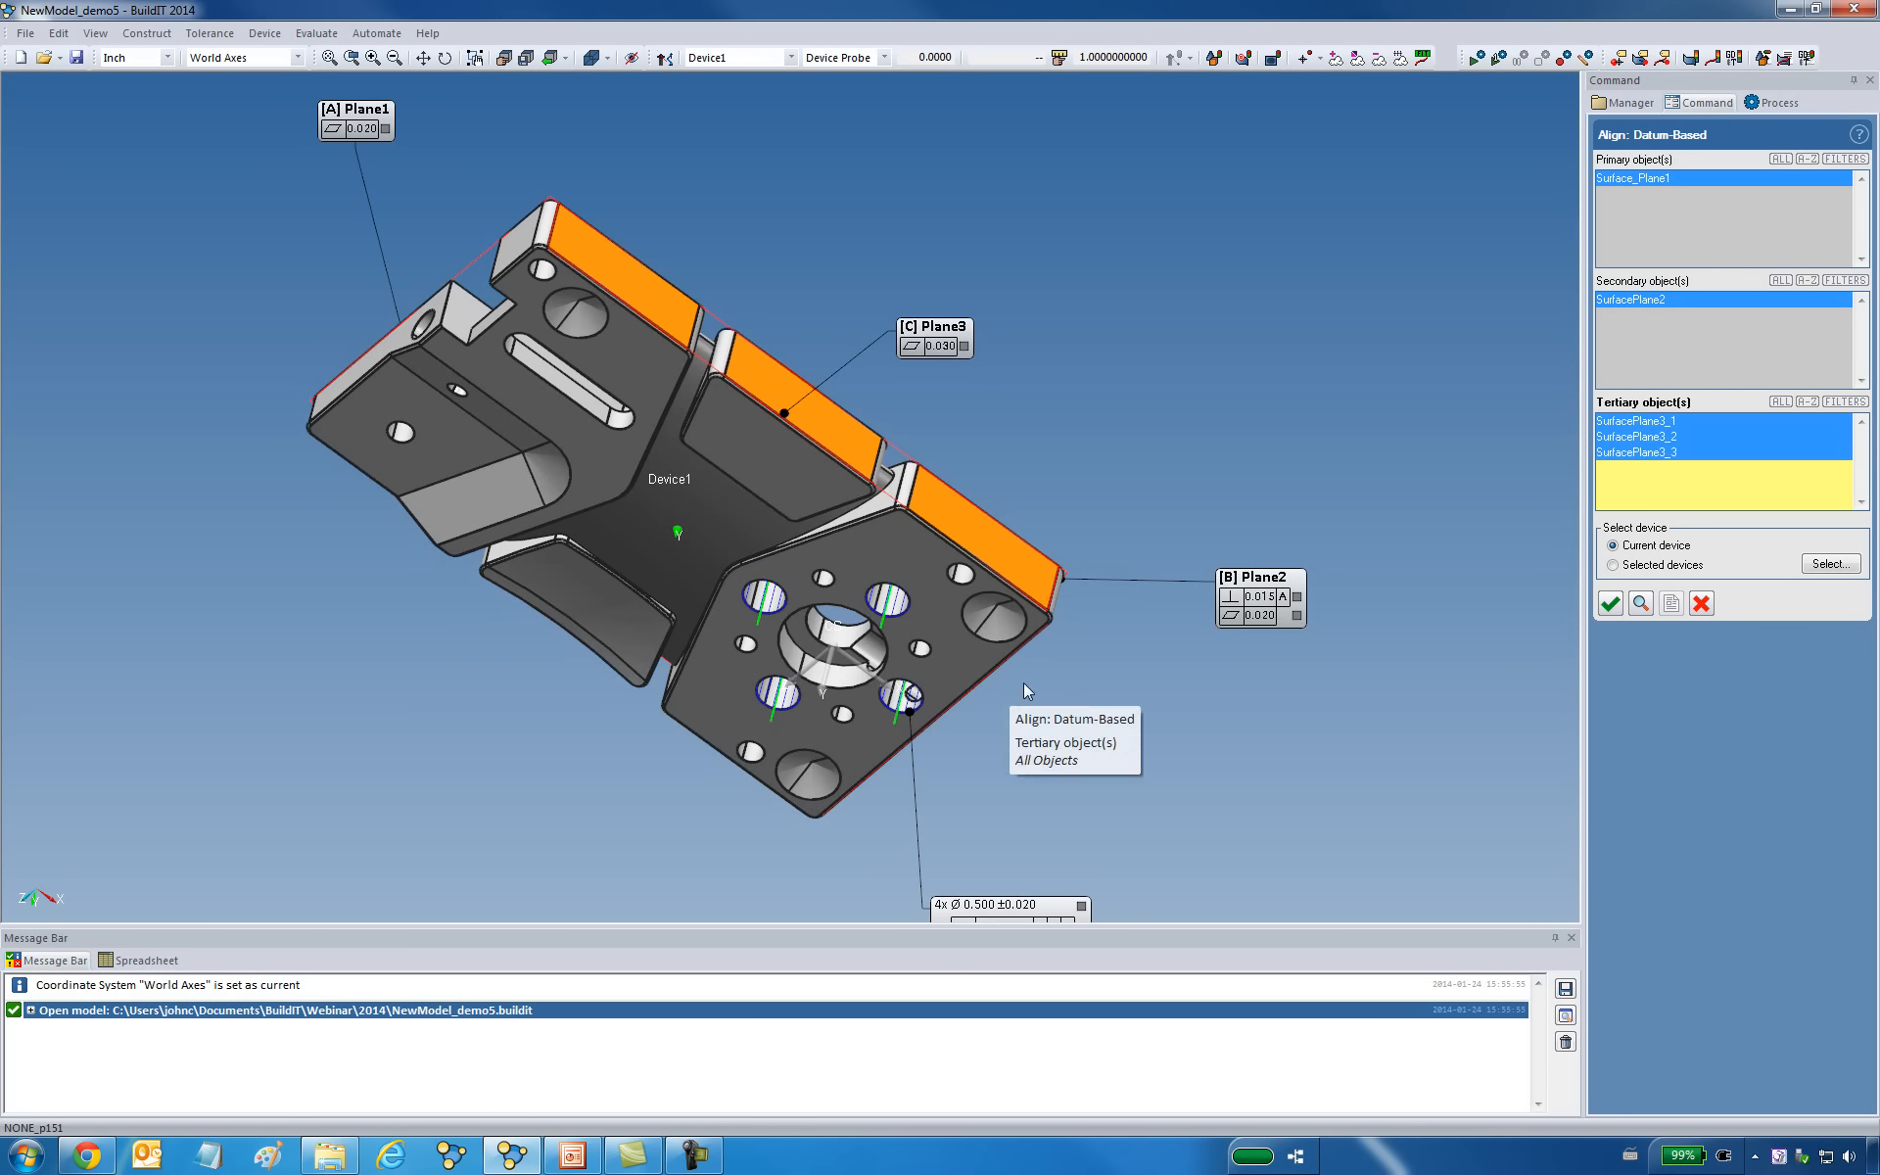
{"action": "middle_click_drag", "start_coordinate": [1065, 705], "coordinate": [1144, 617]}
{"action": "middle_click_drag", "start_coordinate": [971, 592], "coordinate": [961, 386]}
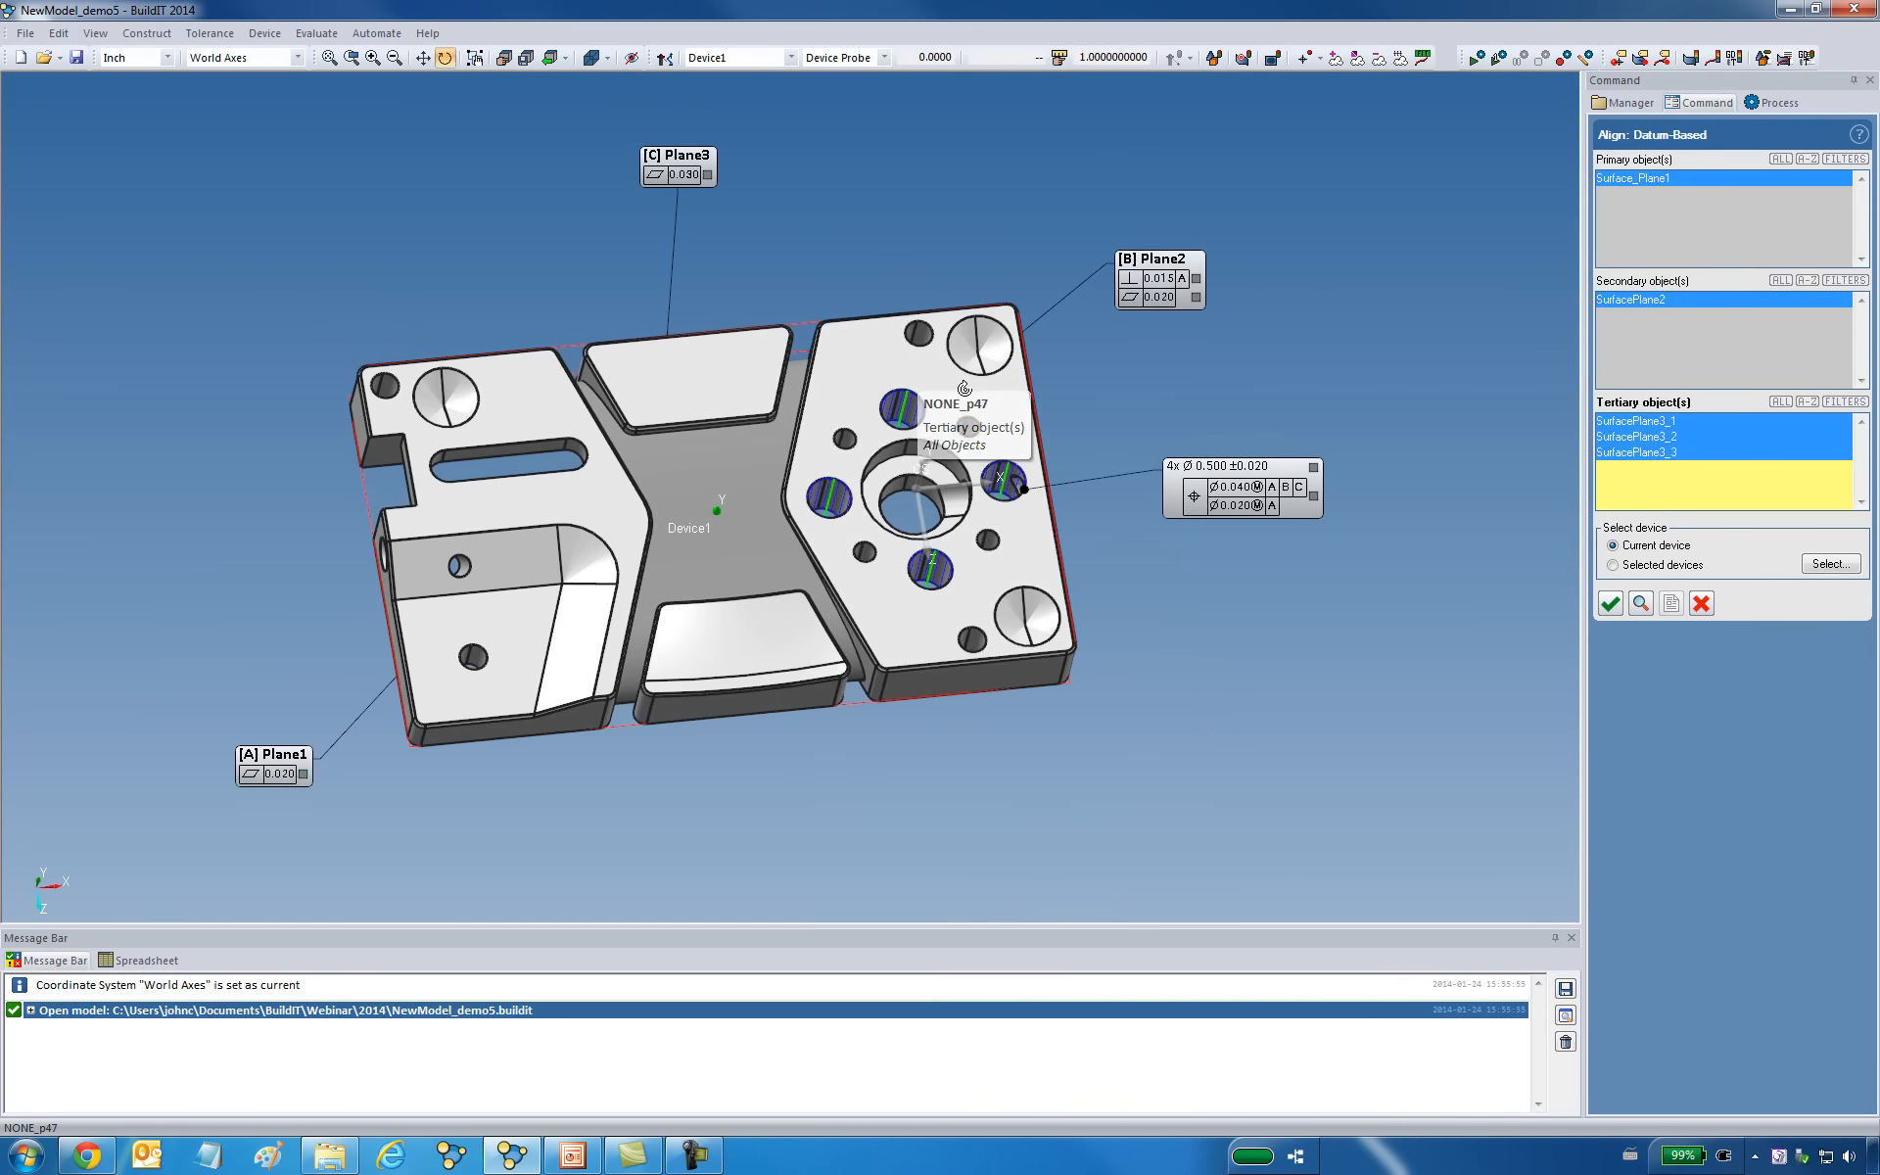
{"action": "left_click", "coordinate": [1611, 603]}
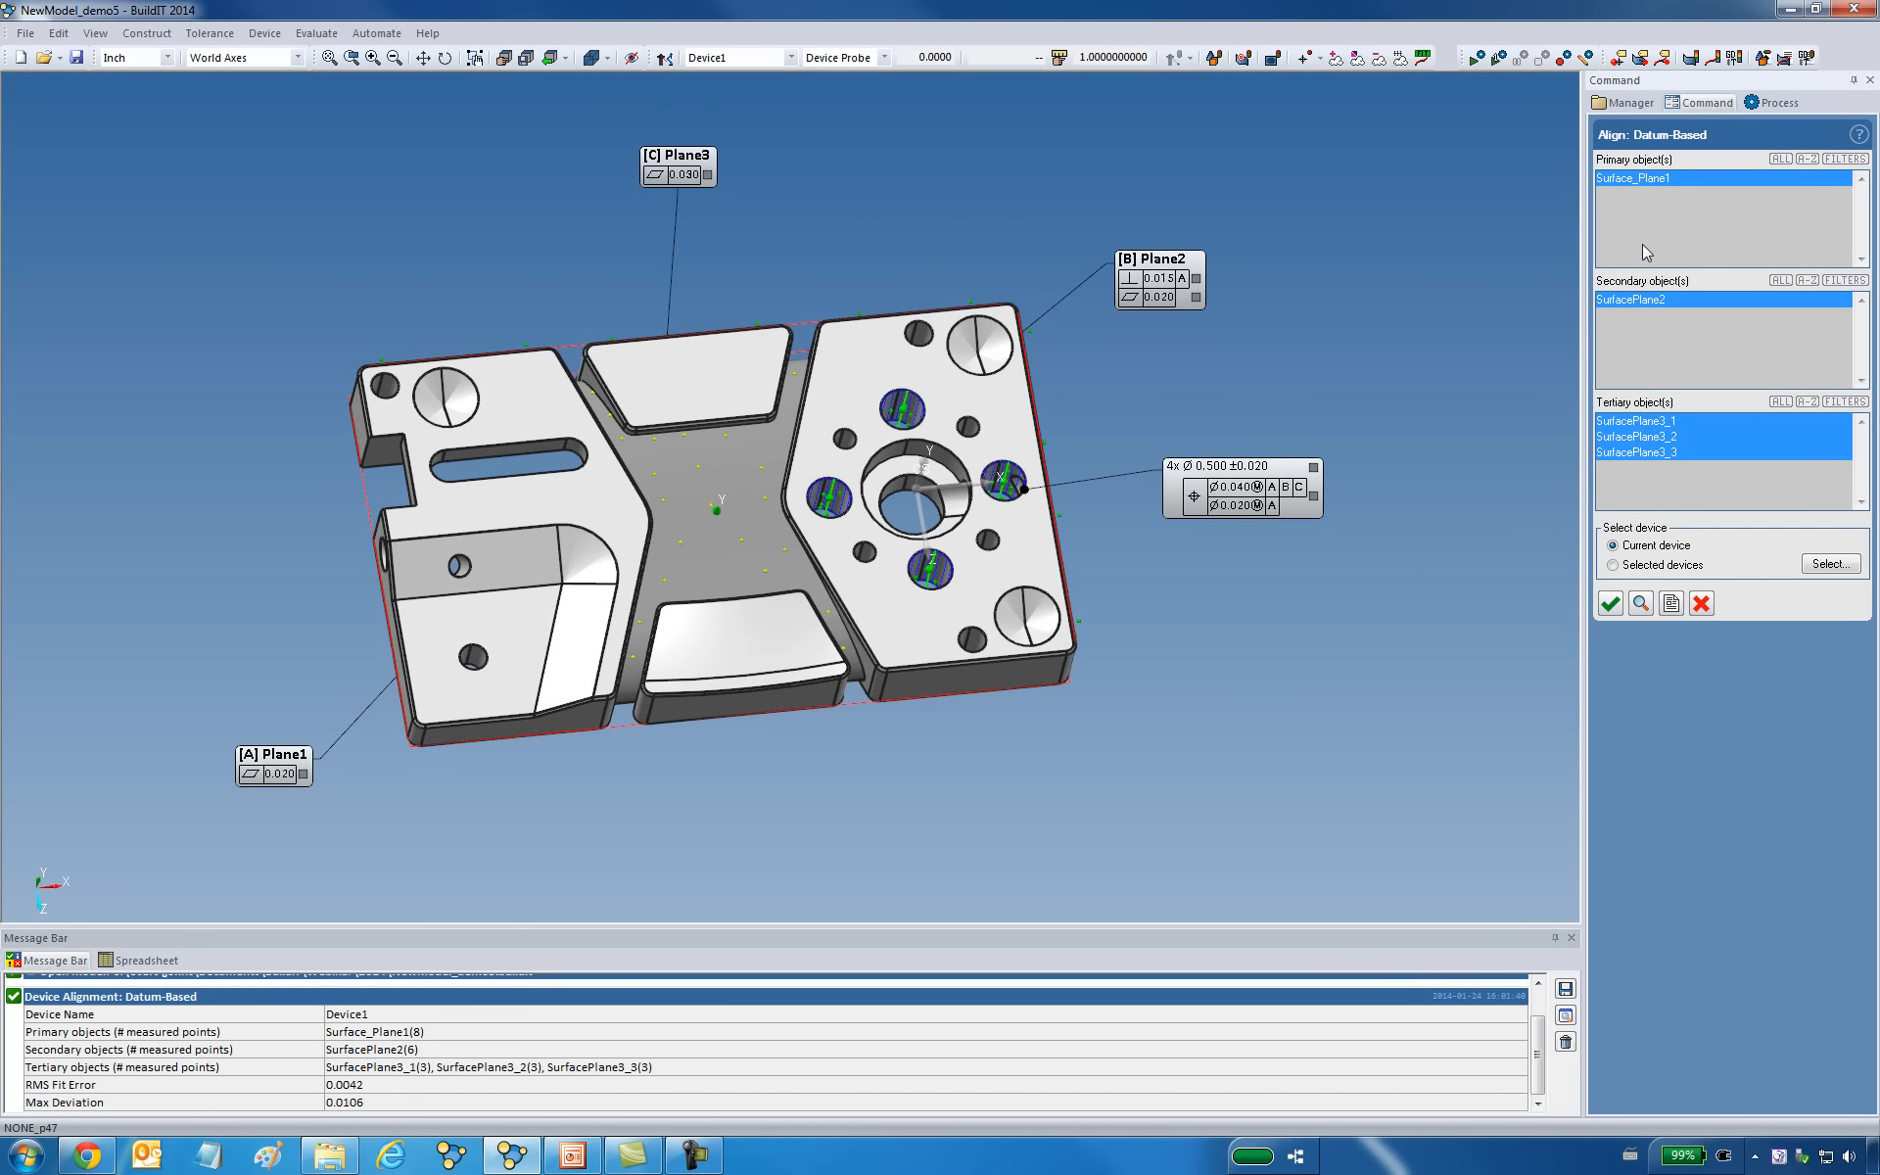
{"action": "left_click", "coordinate": [1702, 603]}
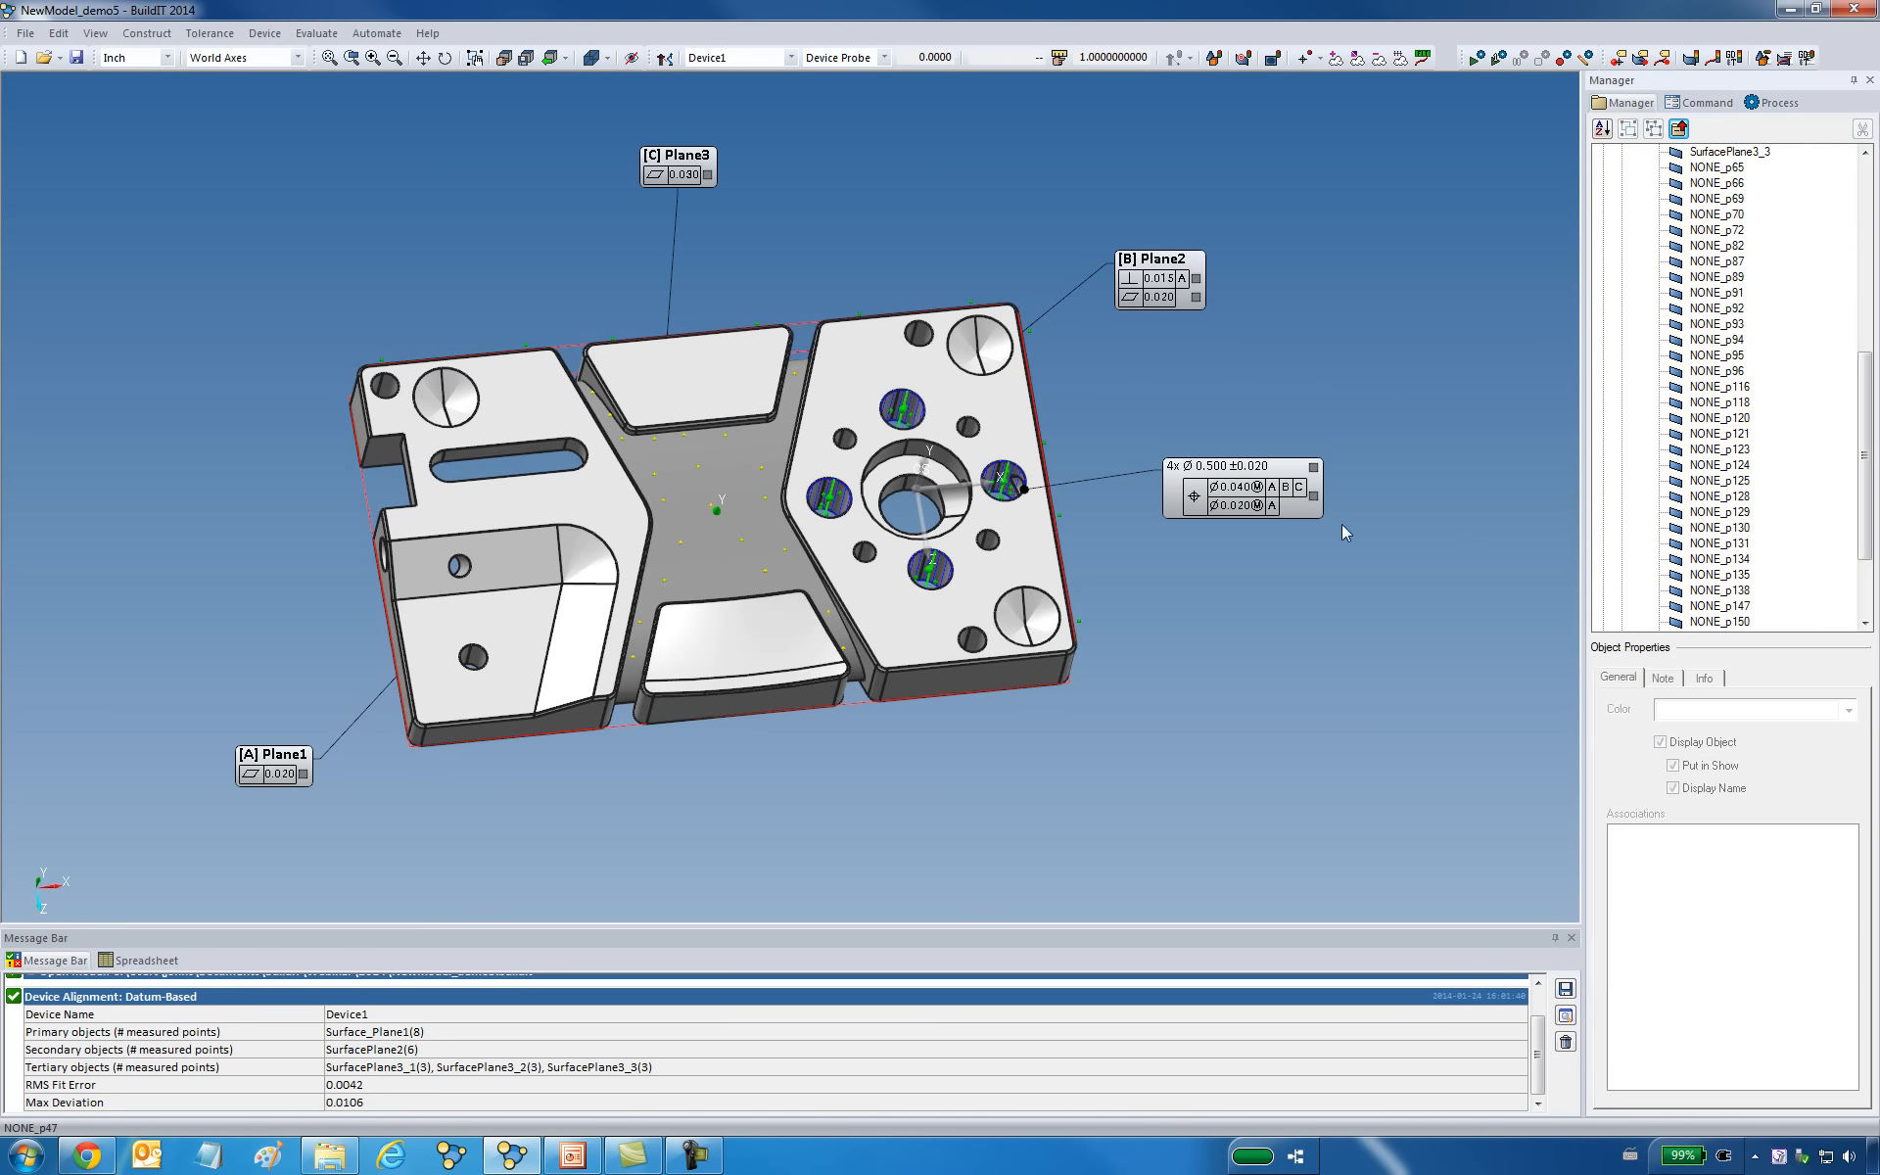
Set up saving the current device alignment under the name Alignment_ABC with Device1 as its device.
{"action": "middle_click_drag", "start_coordinate": [1099, 523], "coordinate": [1104, 567]}
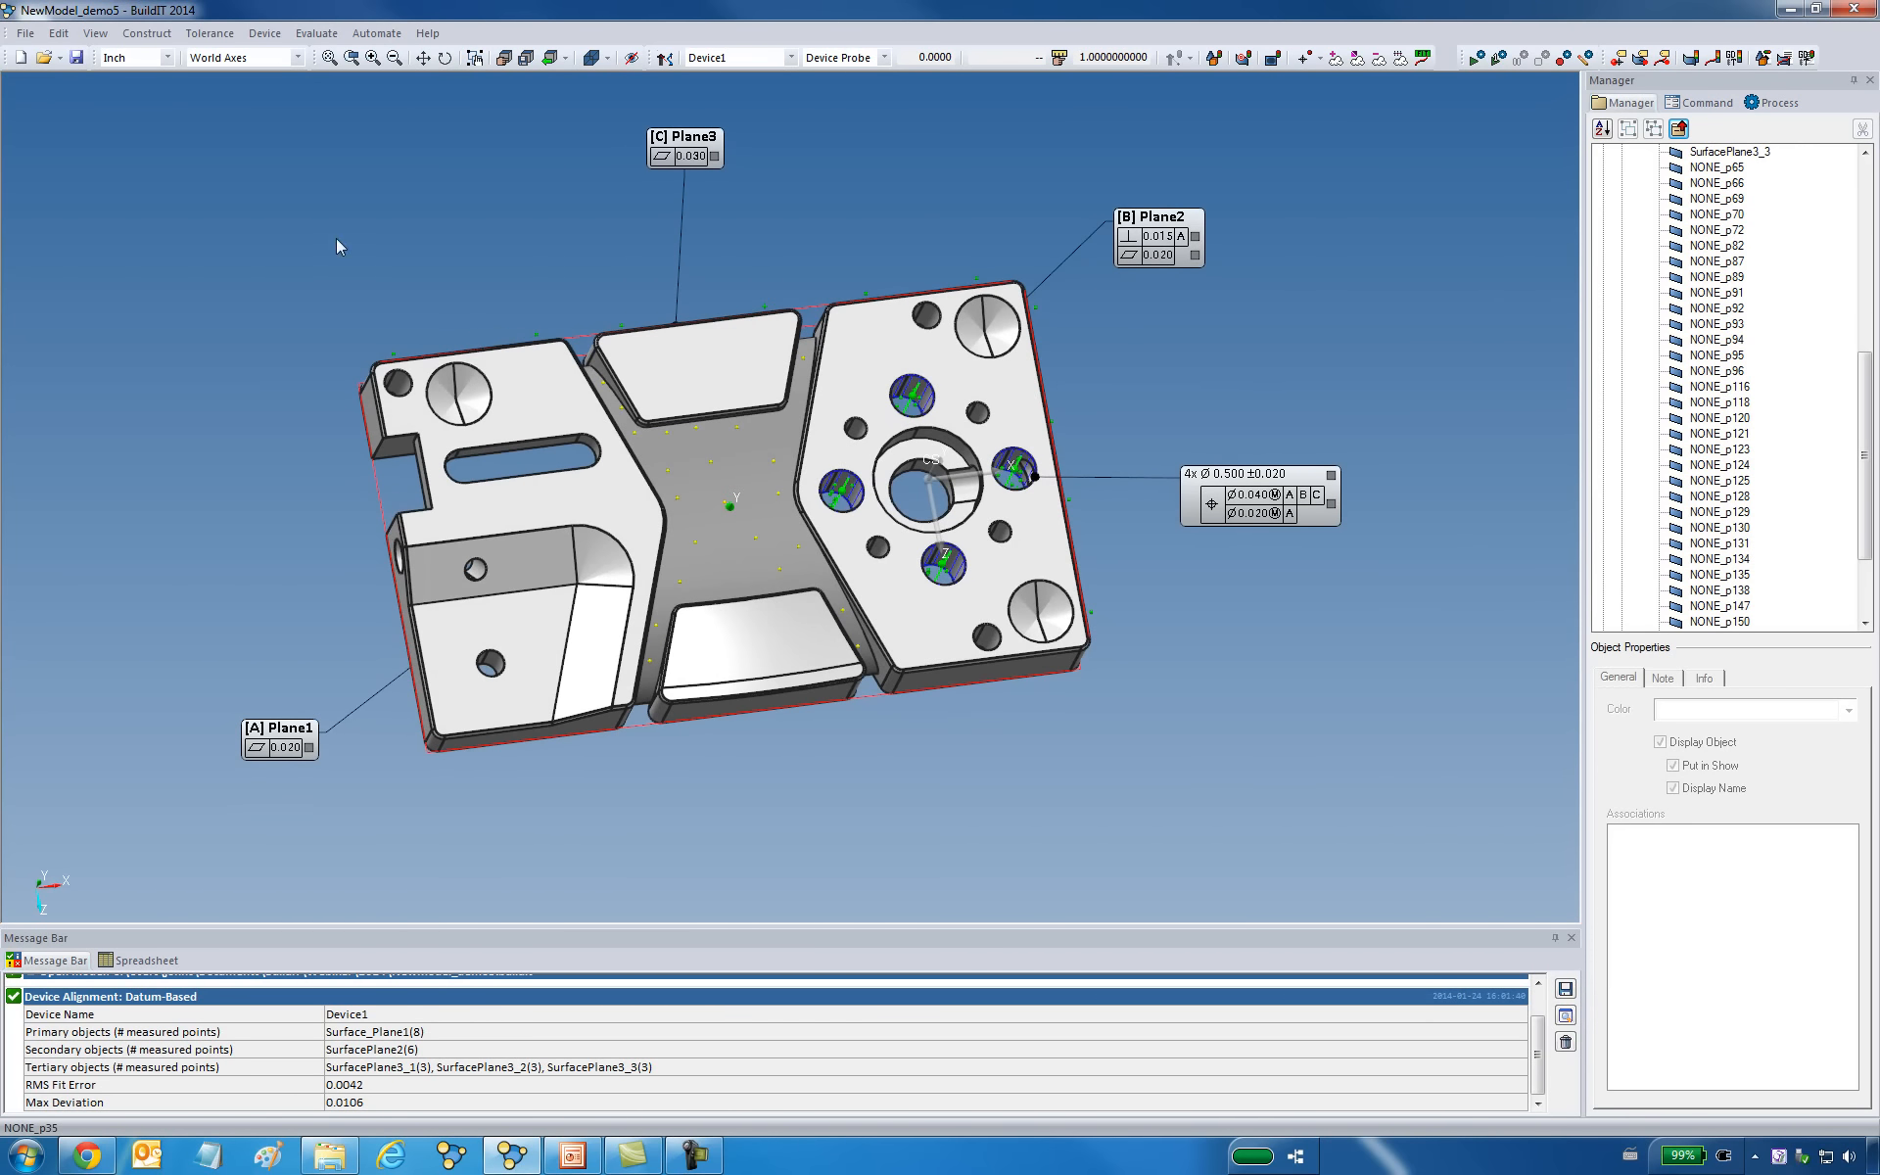
{"action": "left_click", "coordinate": [264, 33]}
{"action": "mouse_move", "coordinate": [289, 89]}
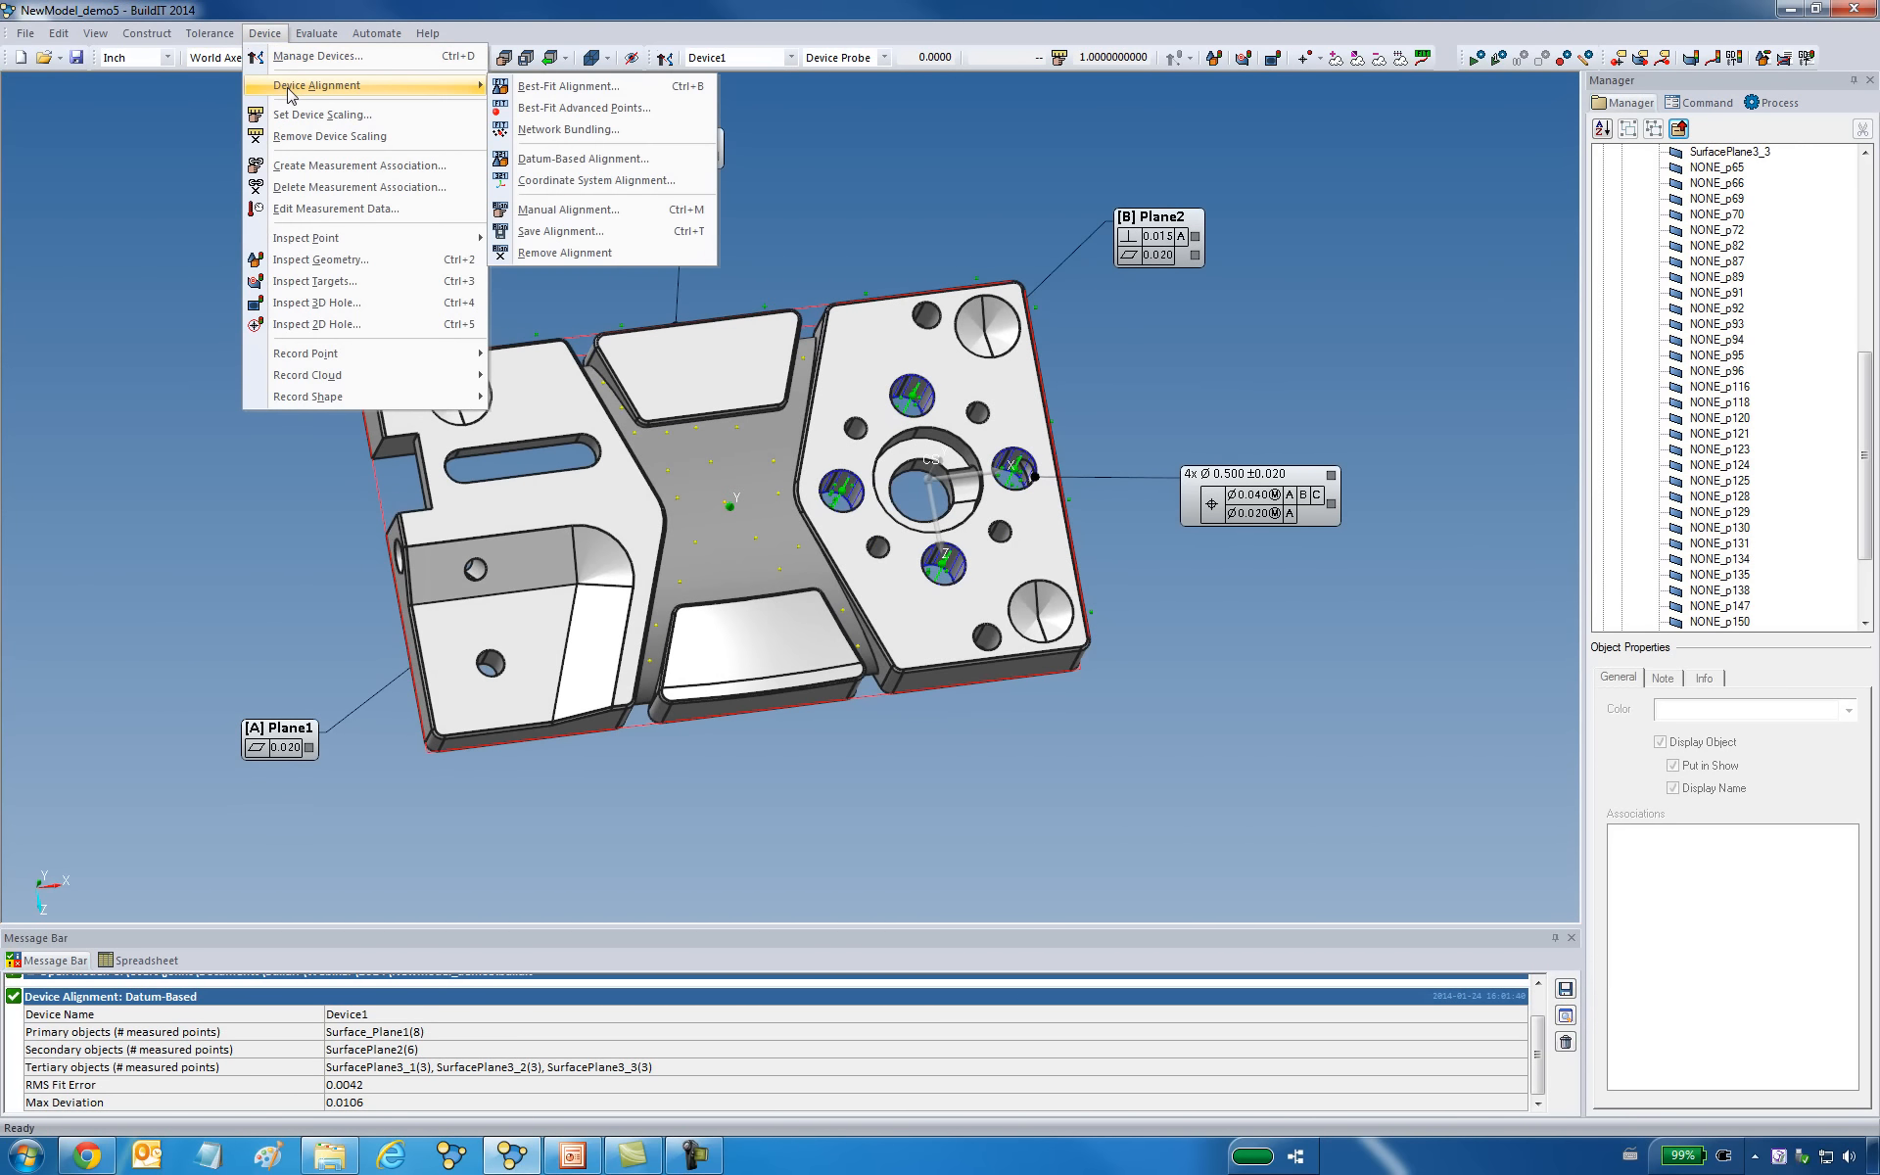
{"action": "left_click", "coordinate": [587, 231]}
{"action": "type", "text": "_ABC"}
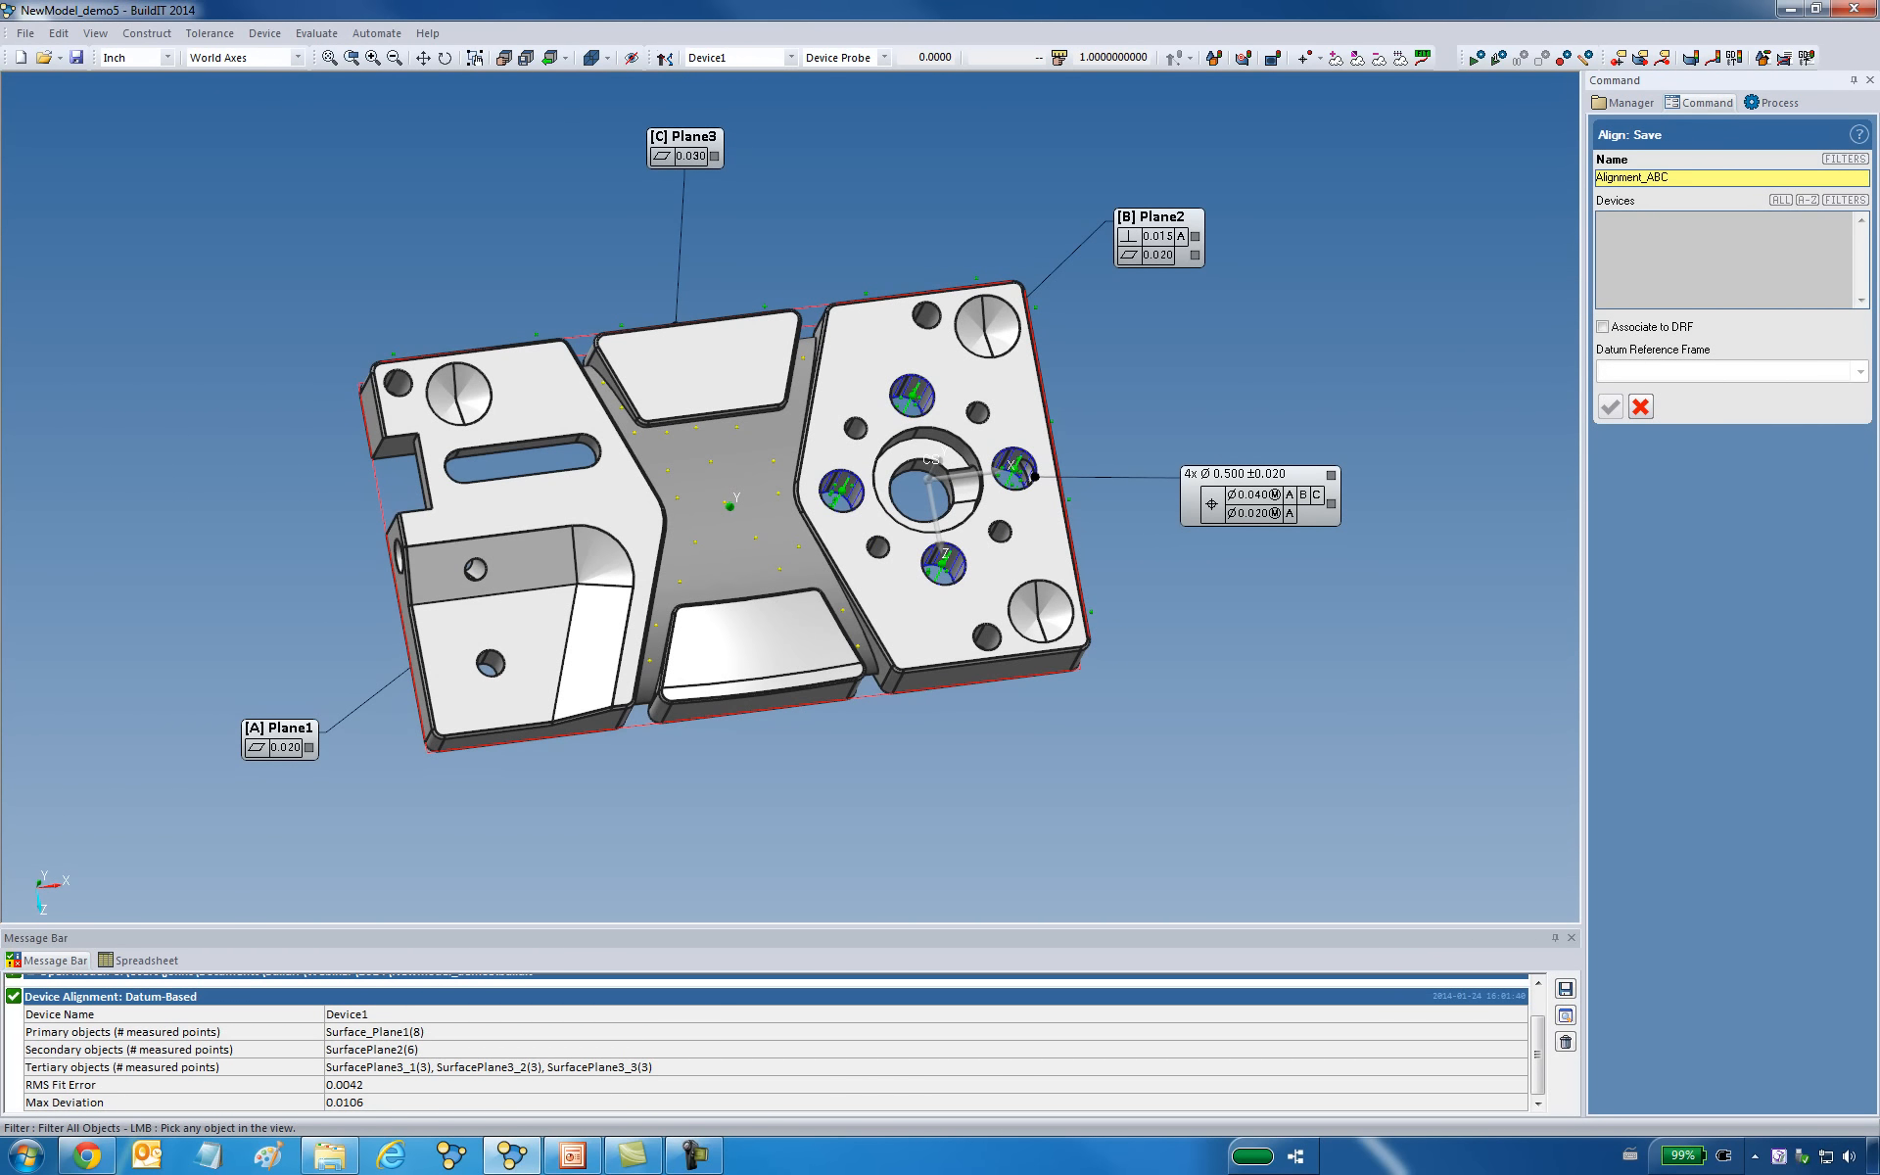
{"action": "left_click", "coordinate": [1696, 269]}
{"action": "left_click", "coordinate": [1780, 202]}
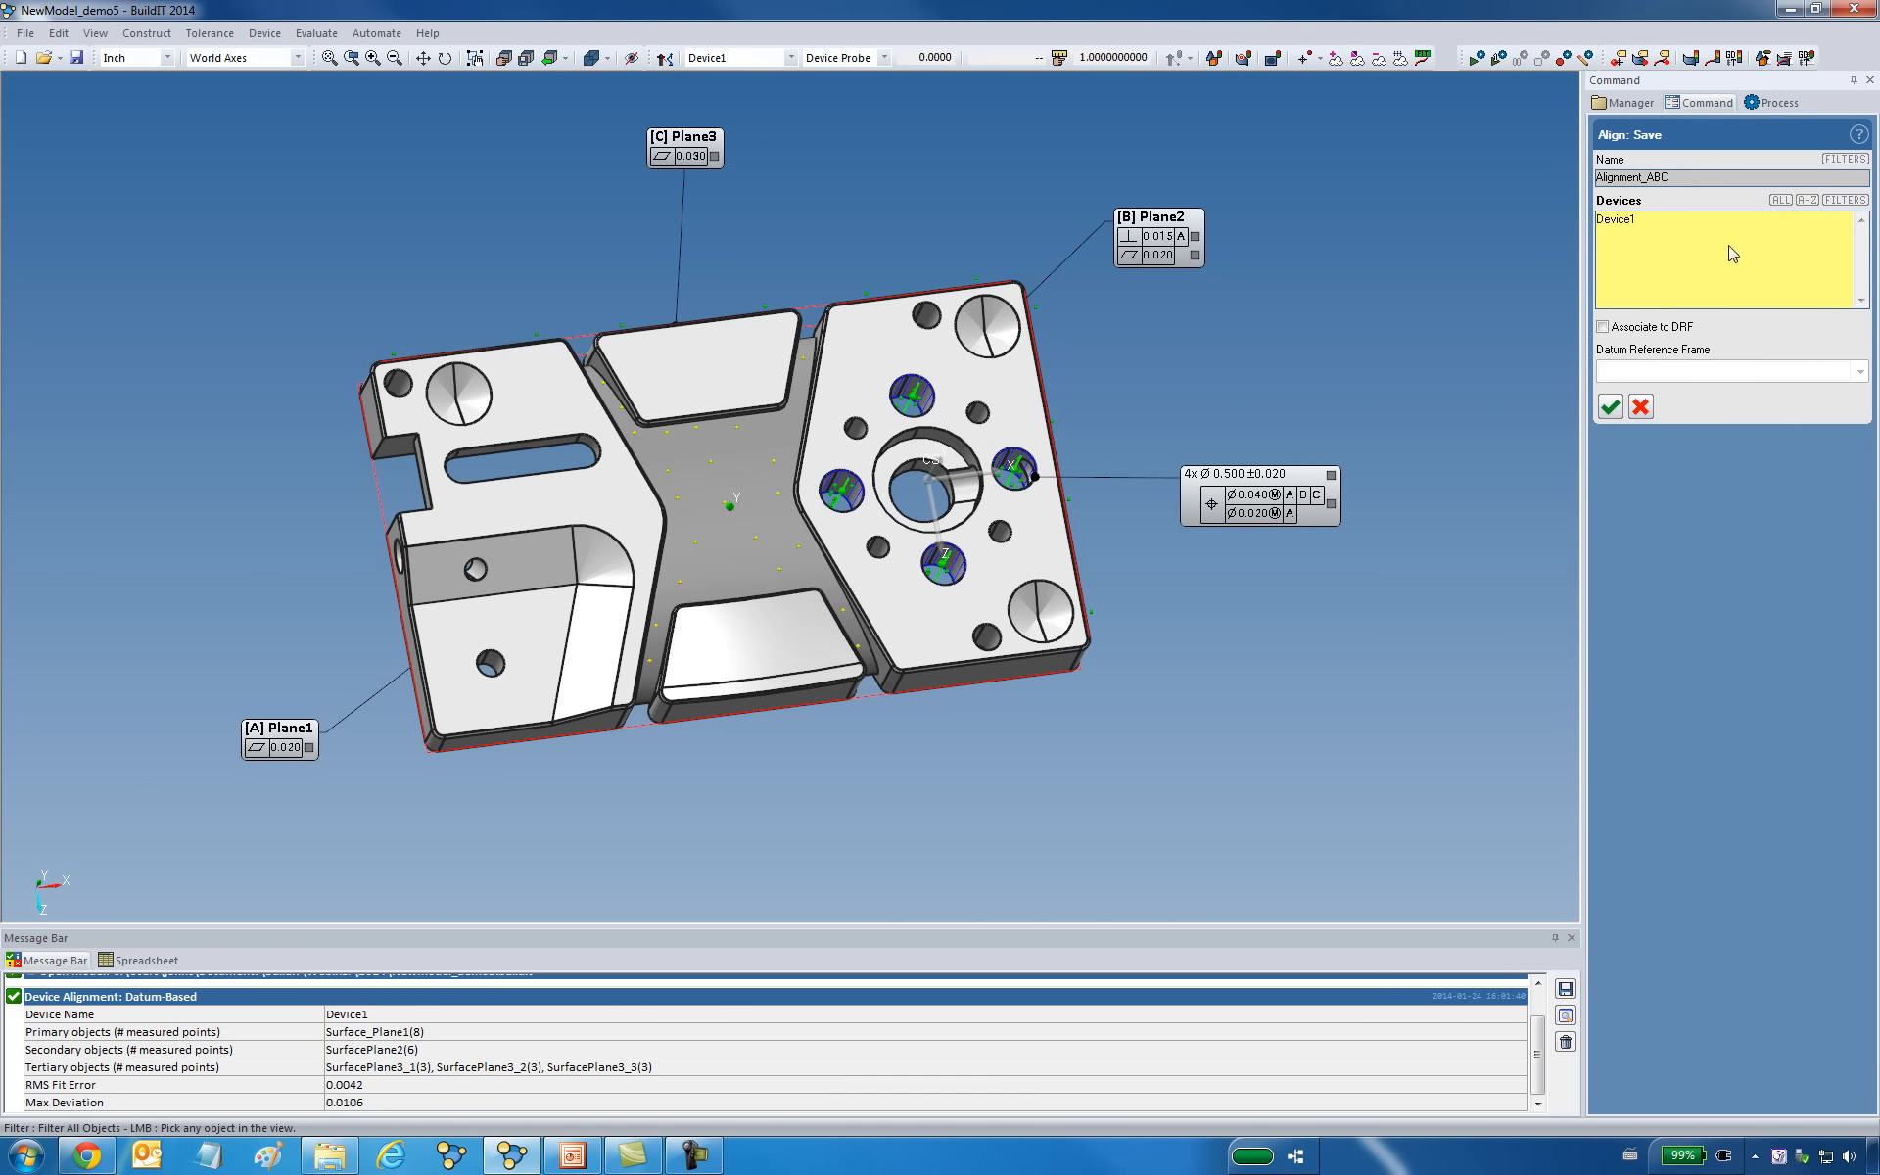
Associate the alignment with the ABC - DRF datum reference frame and save it.
{"action": "left_click", "coordinate": [1603, 327]}
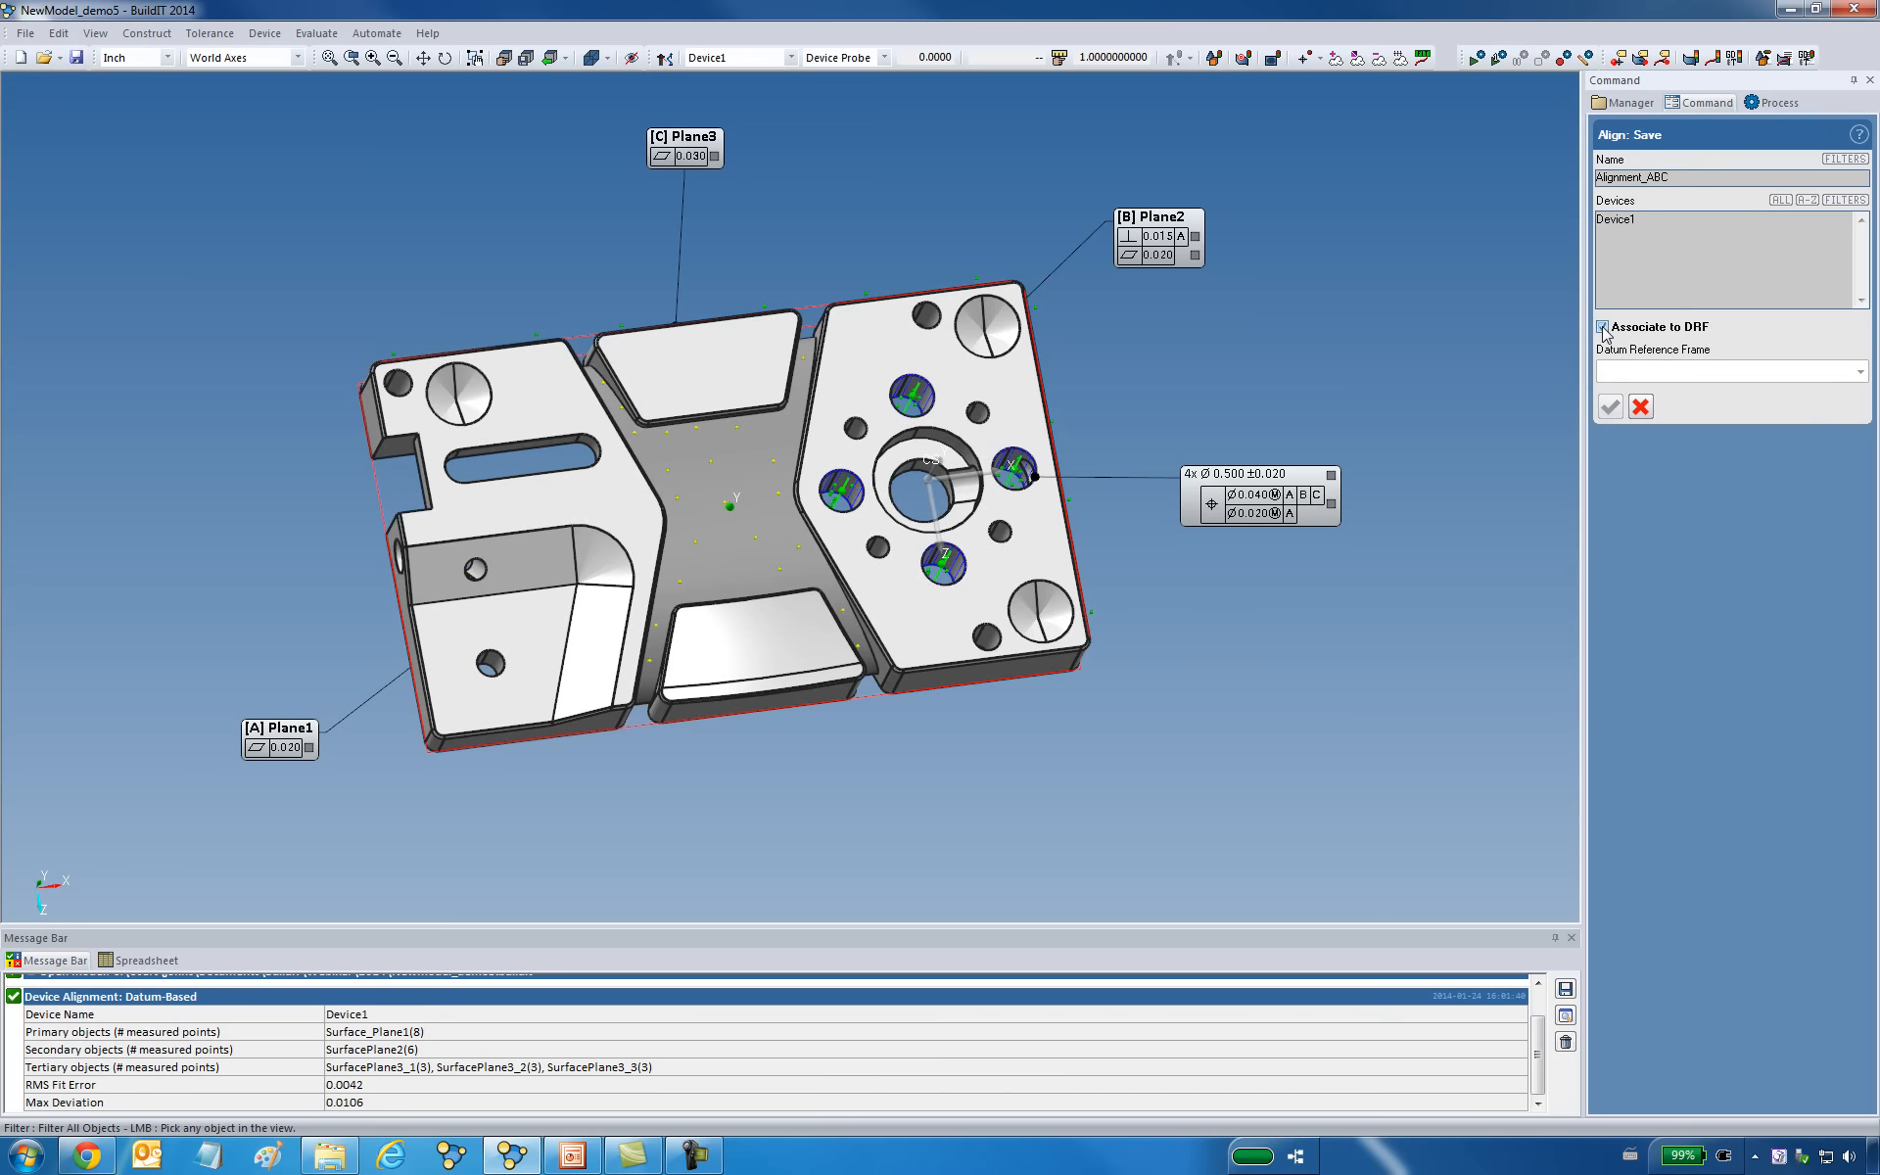
{"action": "left_click", "coordinate": [1658, 374]}
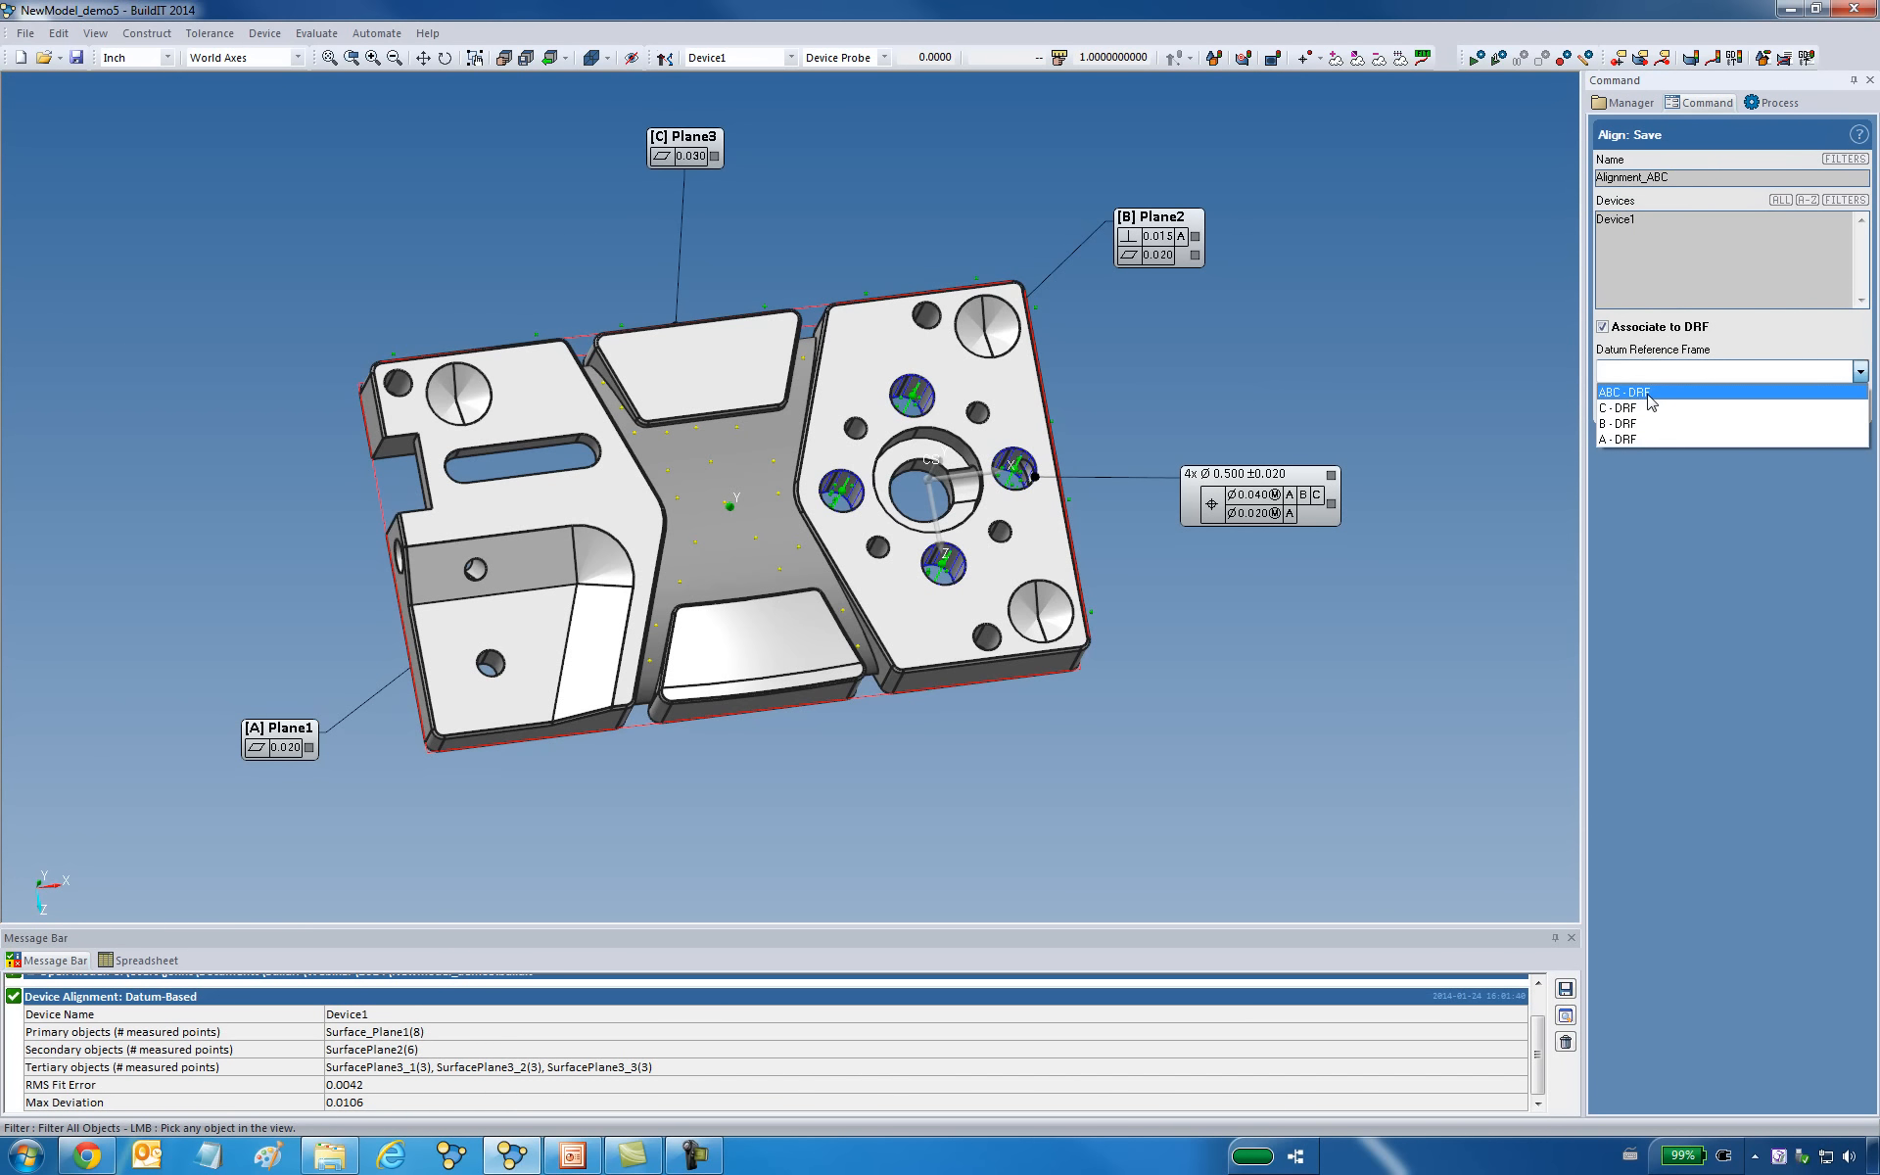
{"action": "left_click", "coordinate": [1626, 393]}
{"action": "left_click", "coordinate": [1612, 407]}
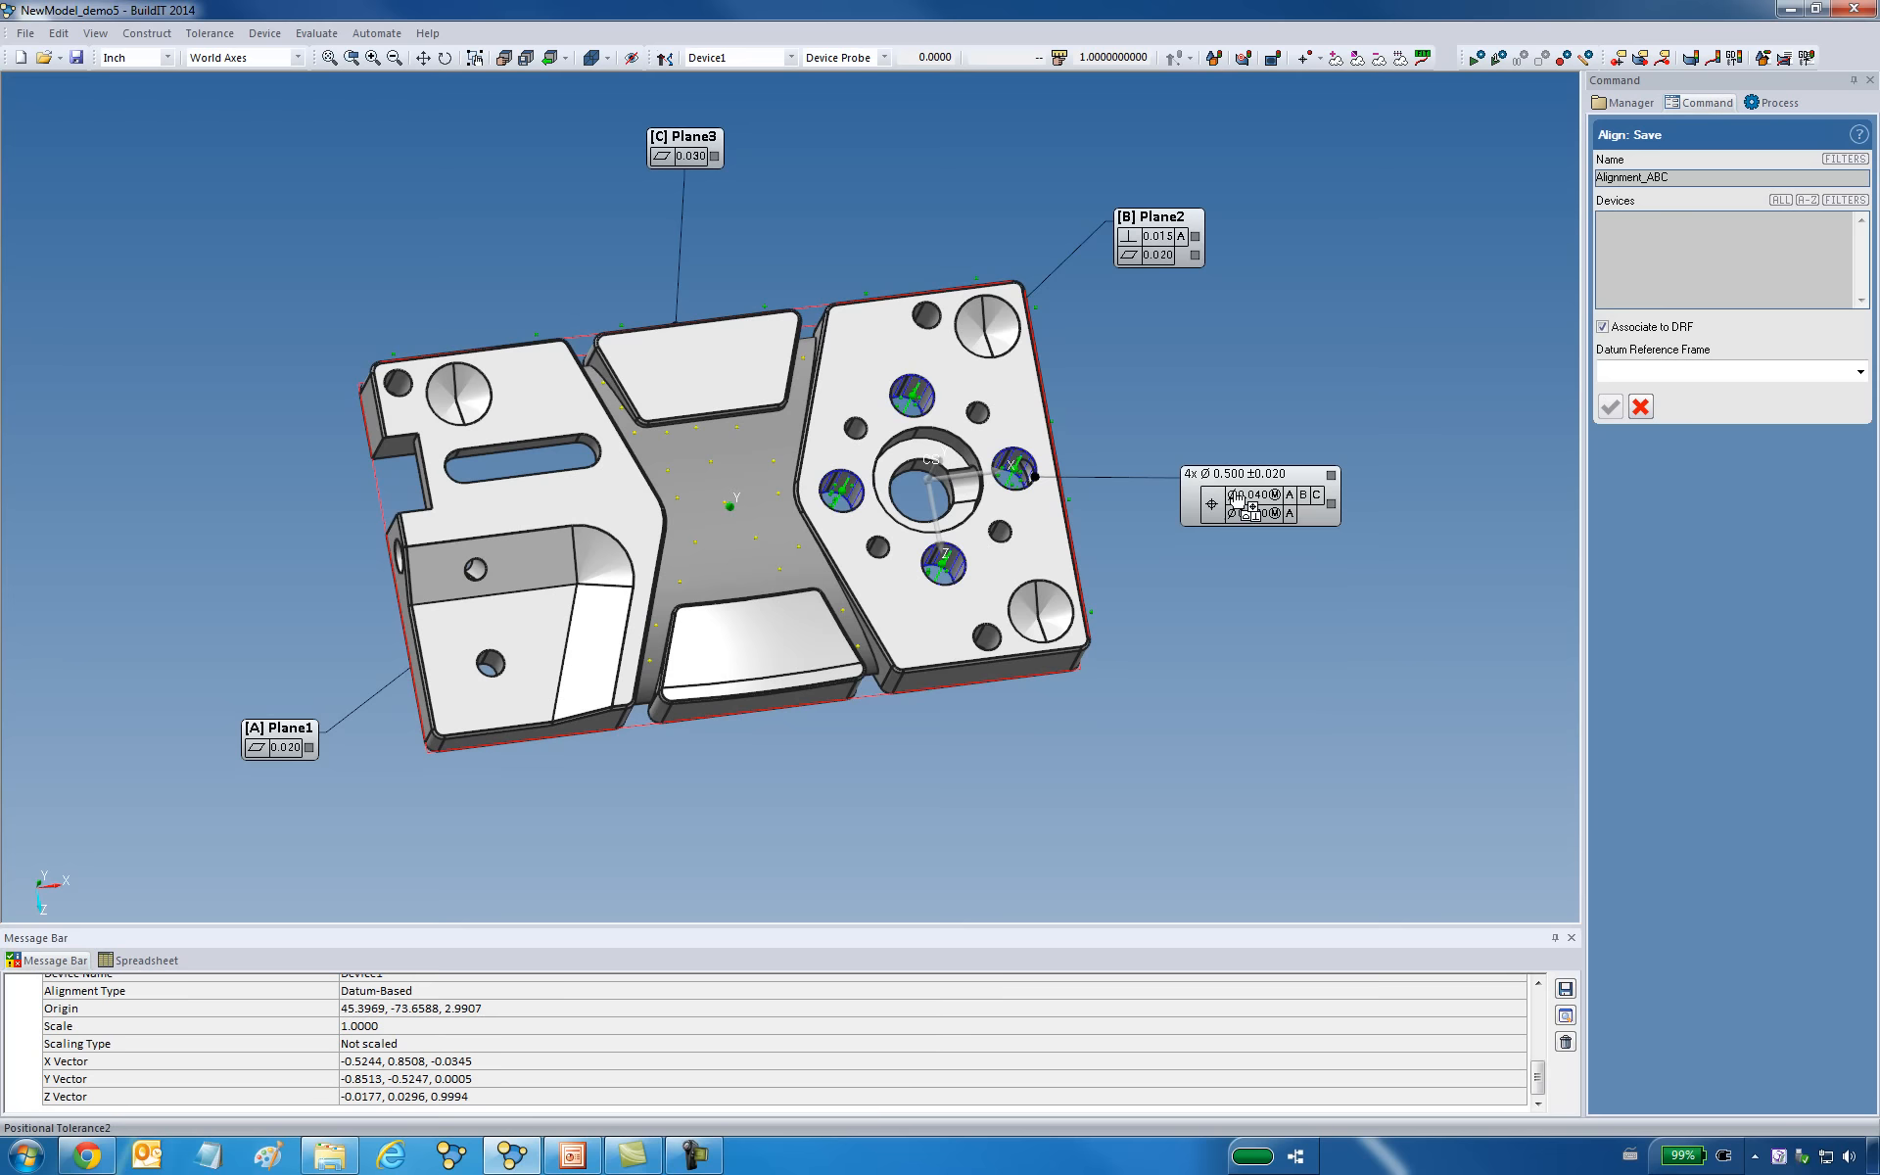
{"action": "left_click", "coordinate": [1640, 406]}
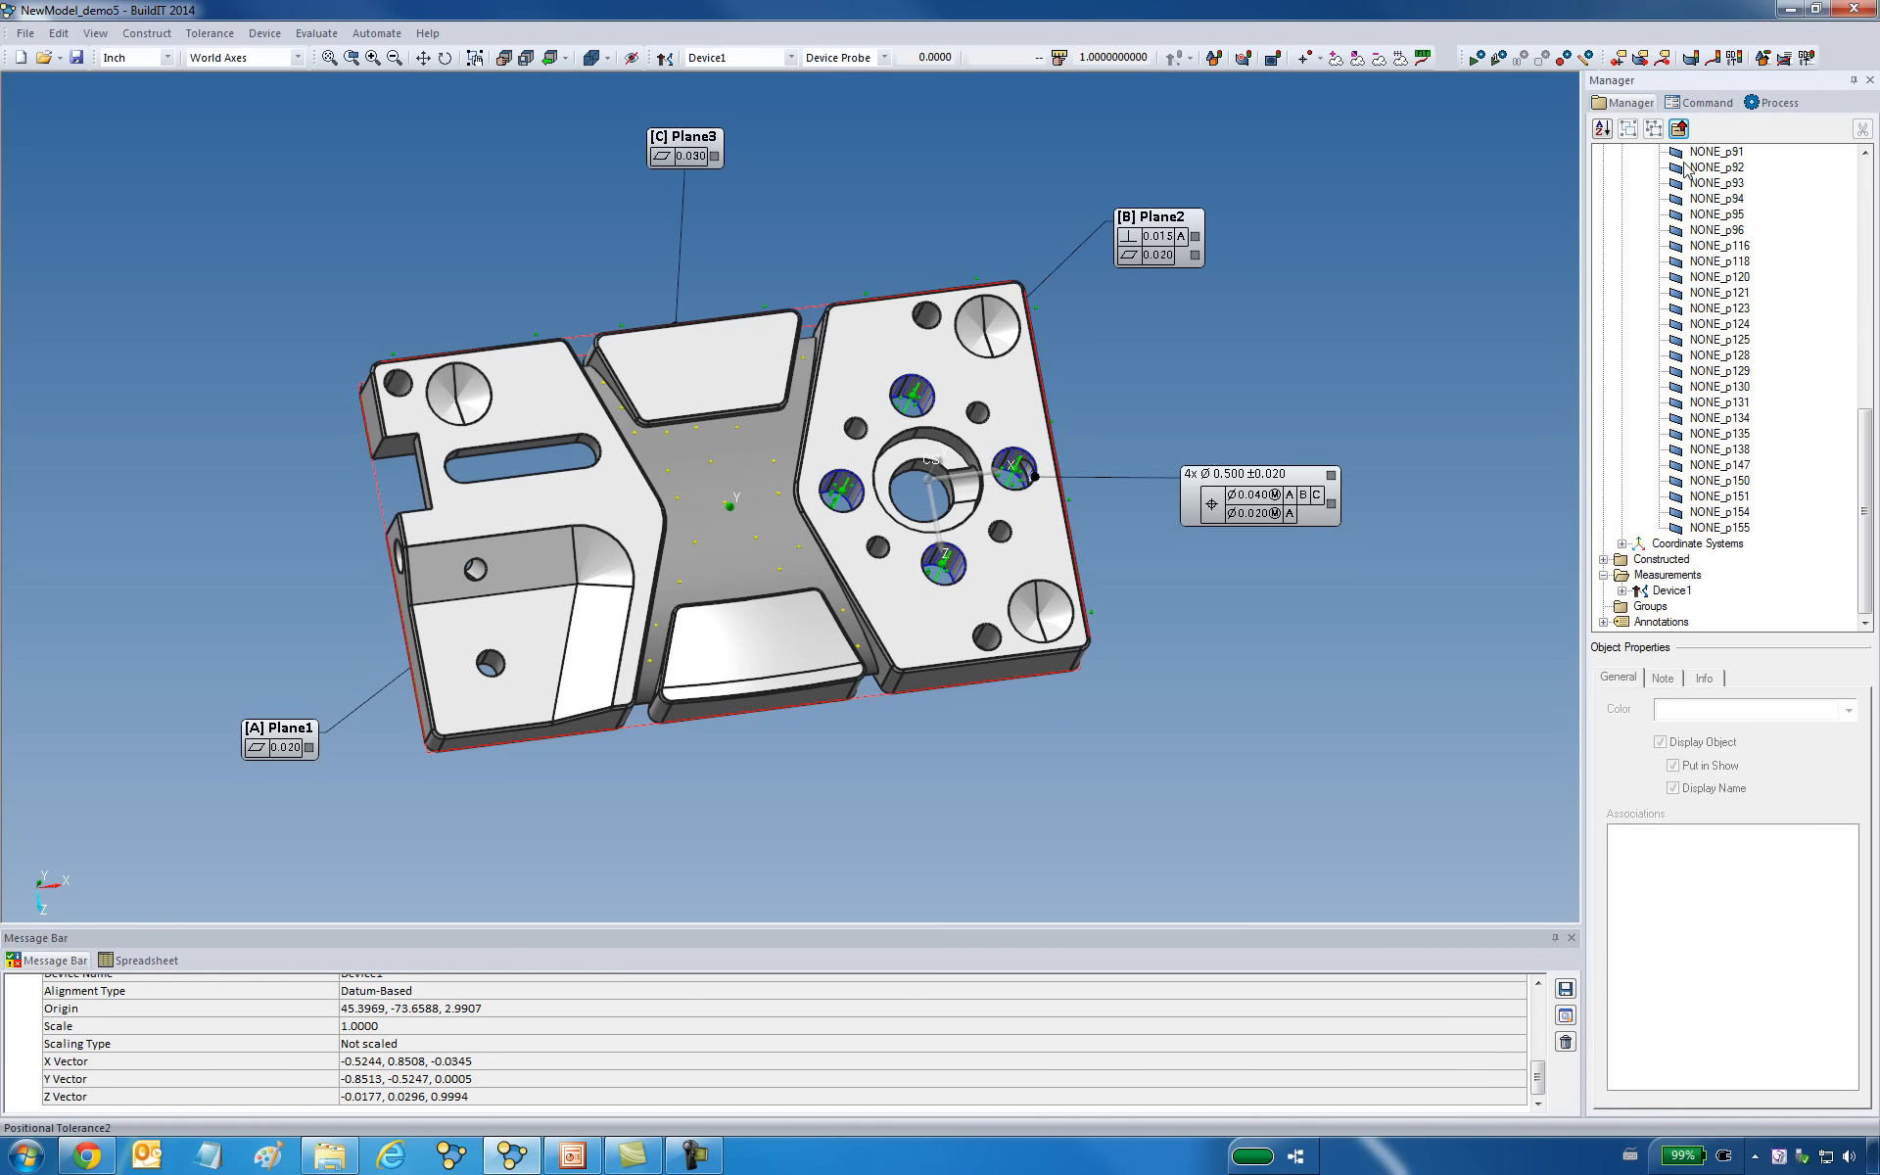
Collapse the object tree and expand Device1's alignments under Measurements to check the saved alignment.
{"action": "left_click", "coordinate": [1681, 130]}
{"action": "left_click", "coordinate": [1605, 183]}
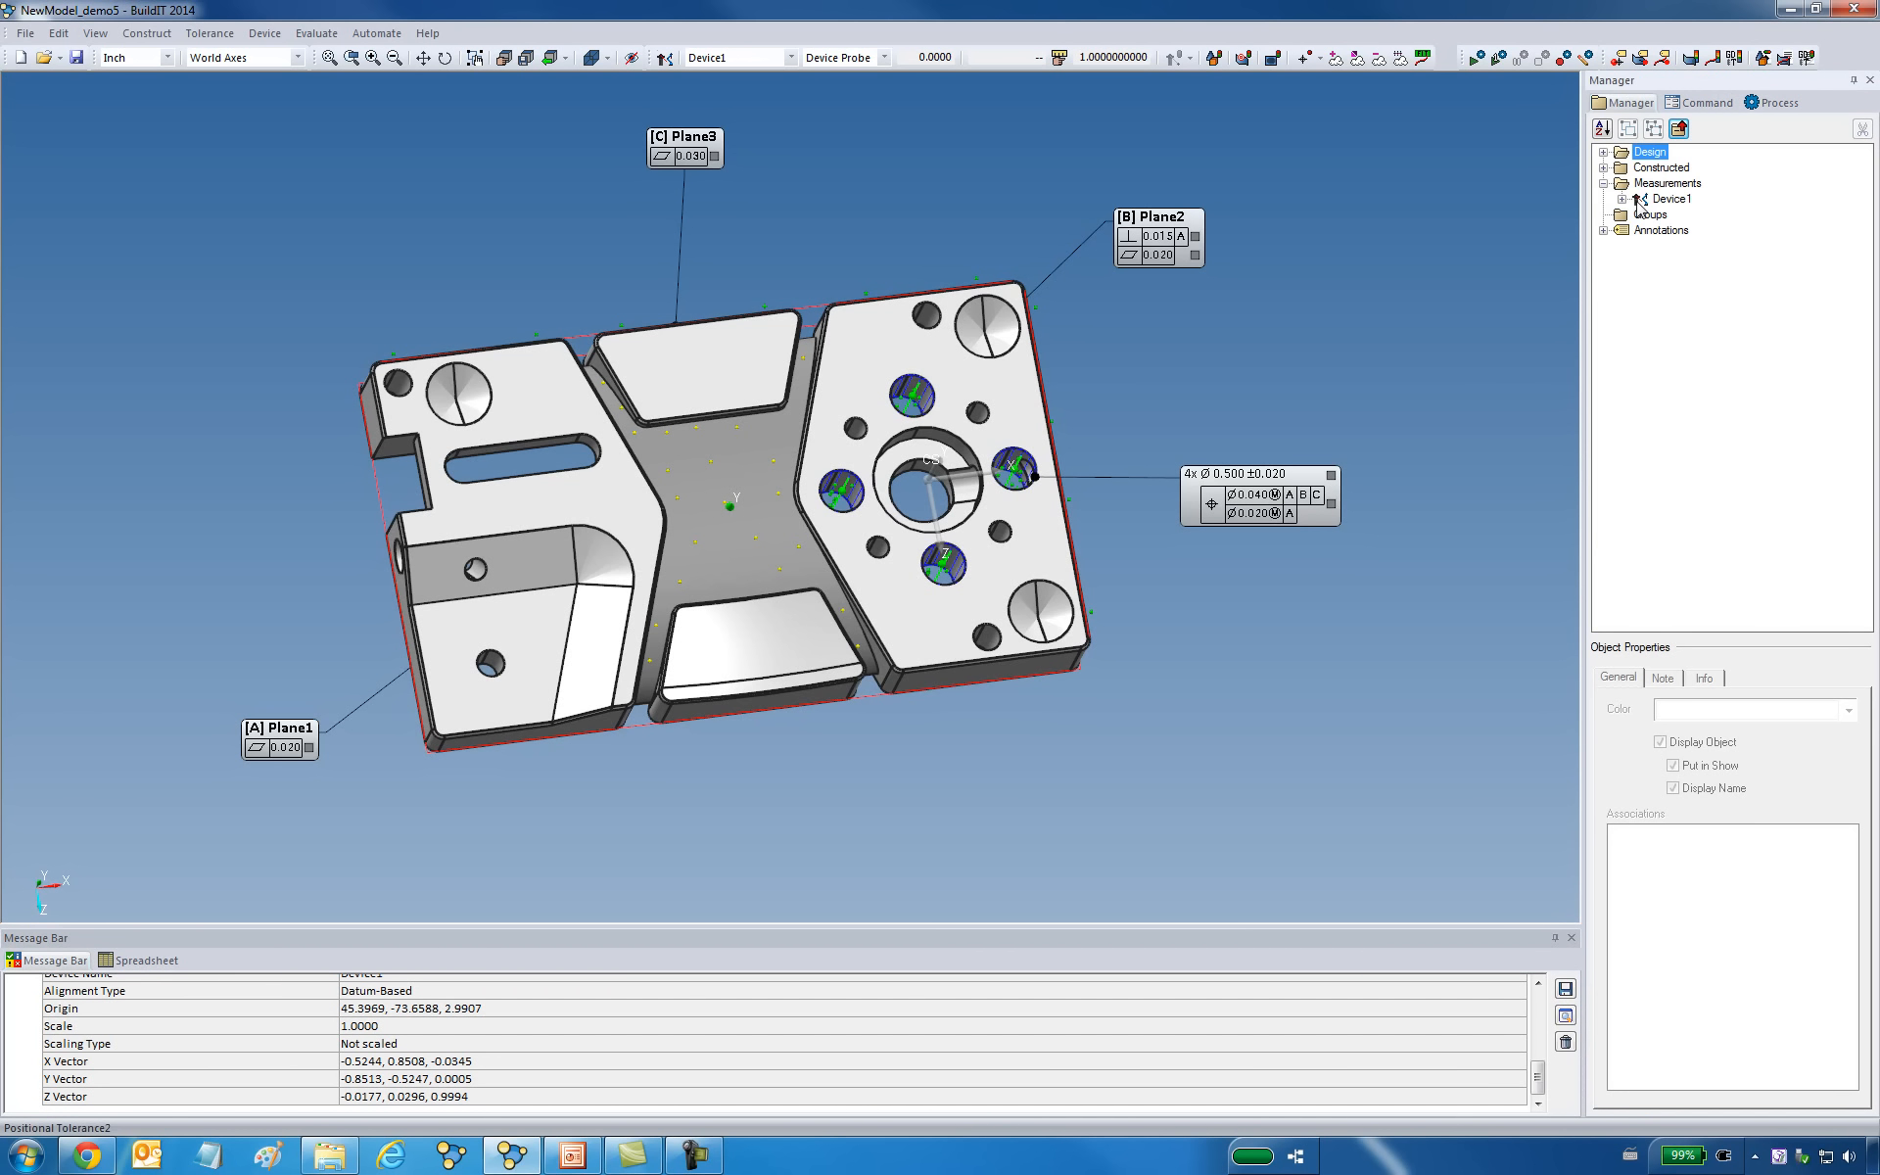
{"action": "left_click", "coordinate": [1623, 199]}
{"action": "left_click", "coordinate": [1642, 215]}
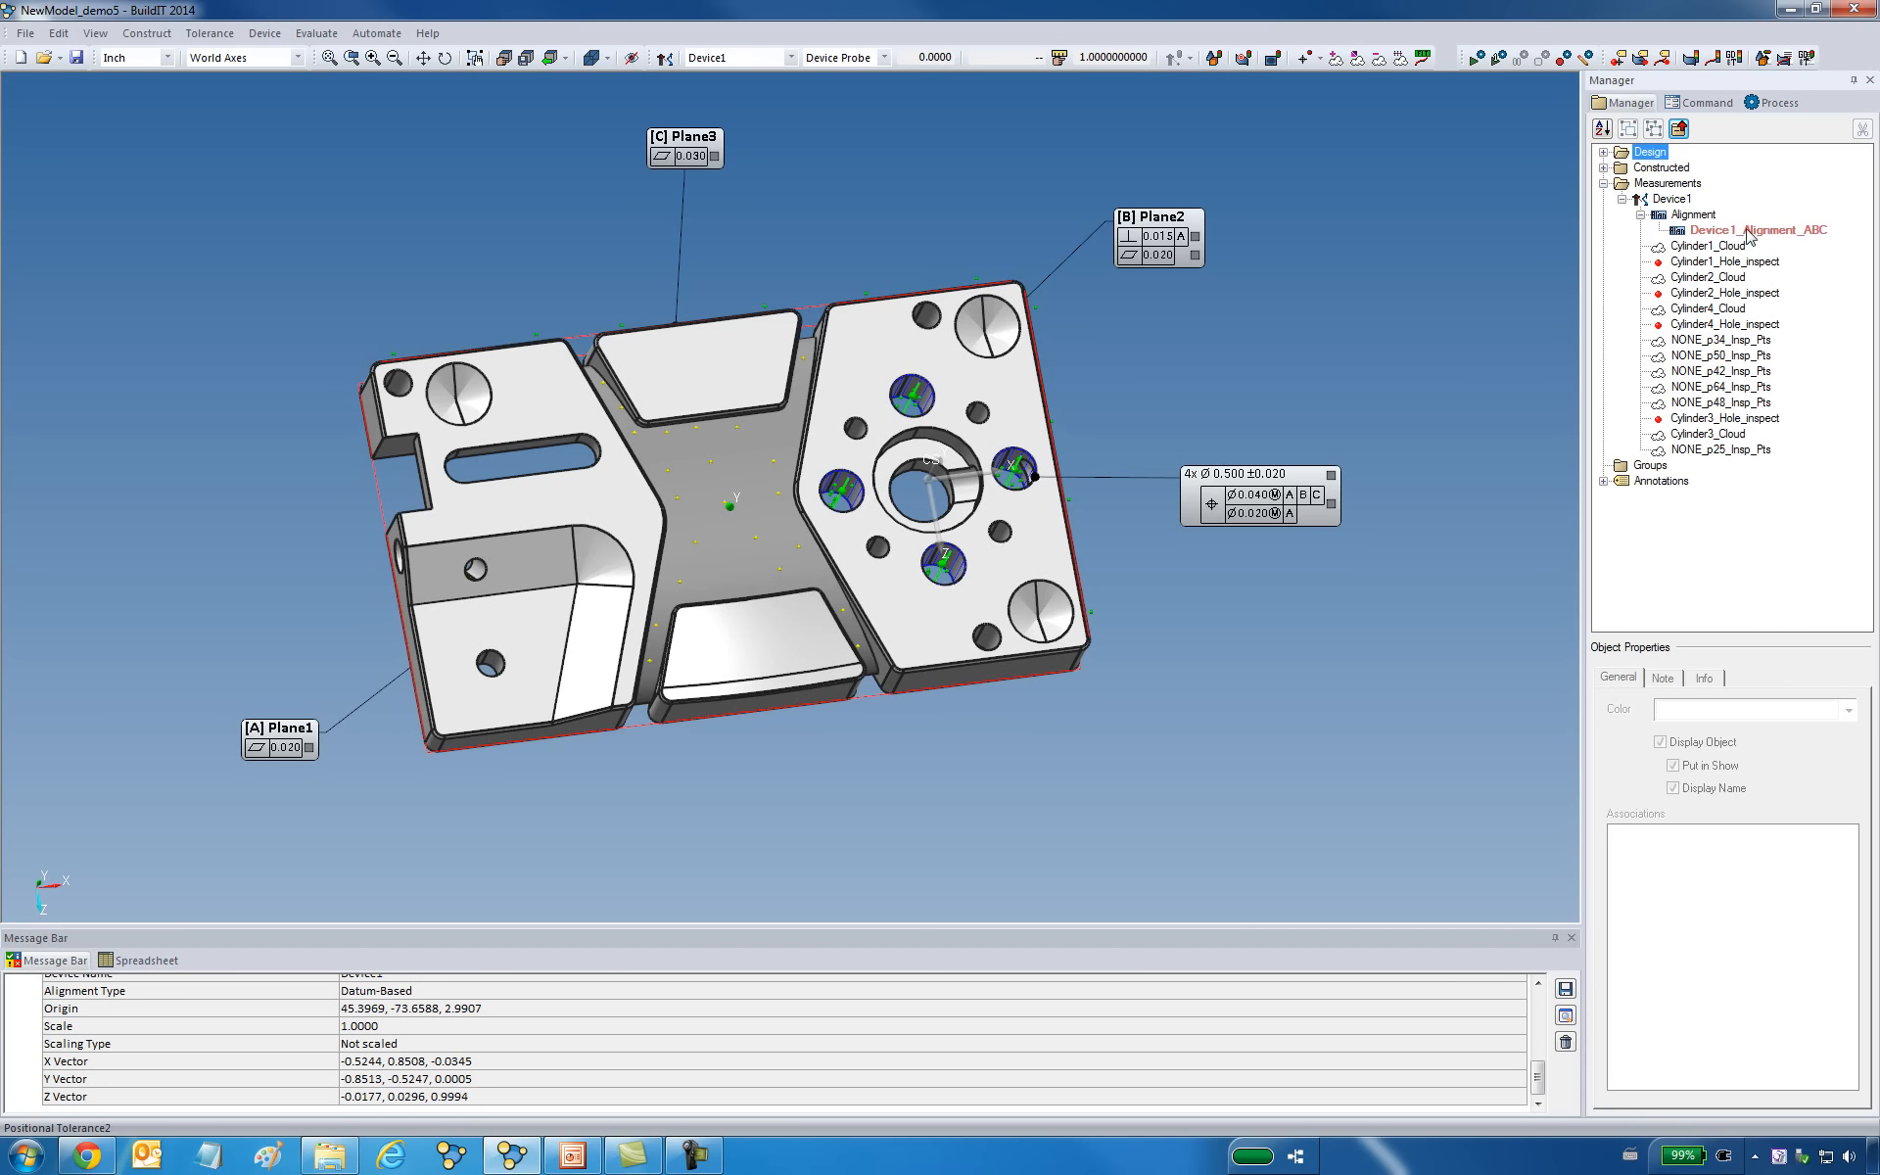